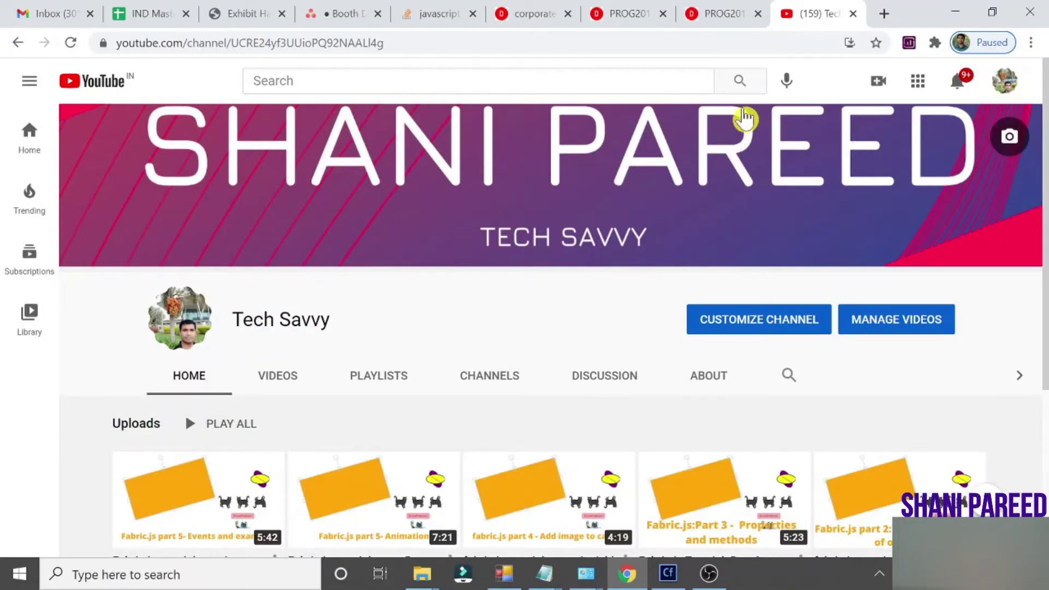
pyautogui.click(884, 15)
pyautogui.write('www.')
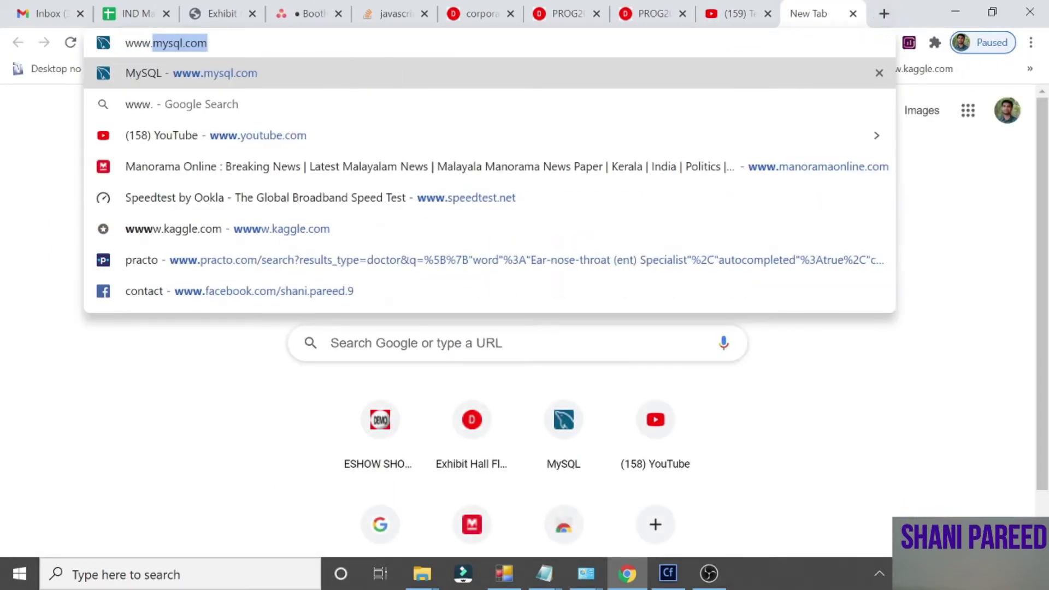
# Load mysql.com and go from DOWNLOADS to the MySQL Community (GPL) Downloads page
pyautogui.press('Right')
pyautogui.press('Return')
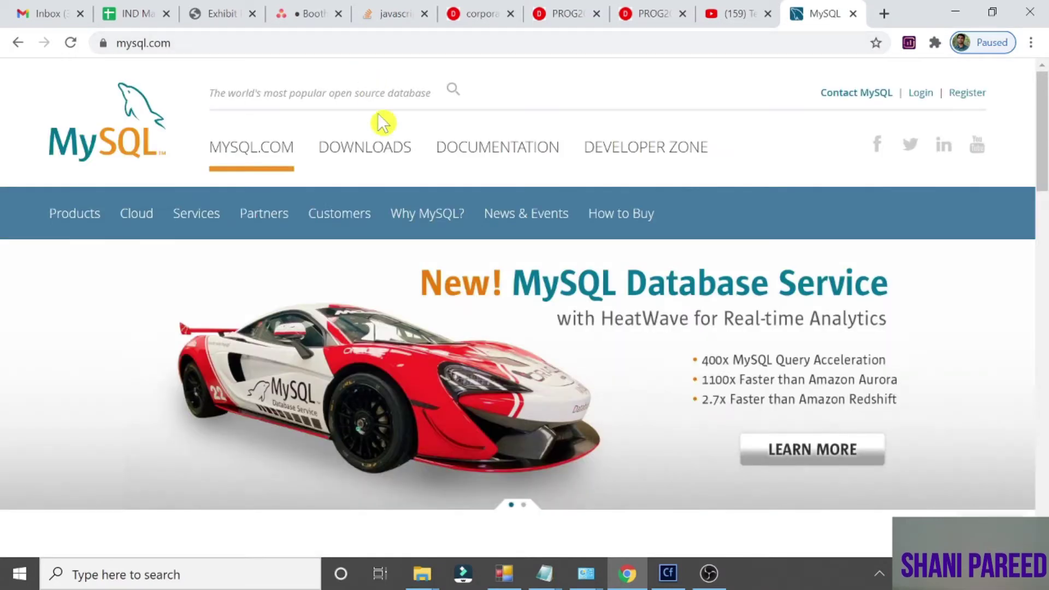
pyautogui.click(364, 157)
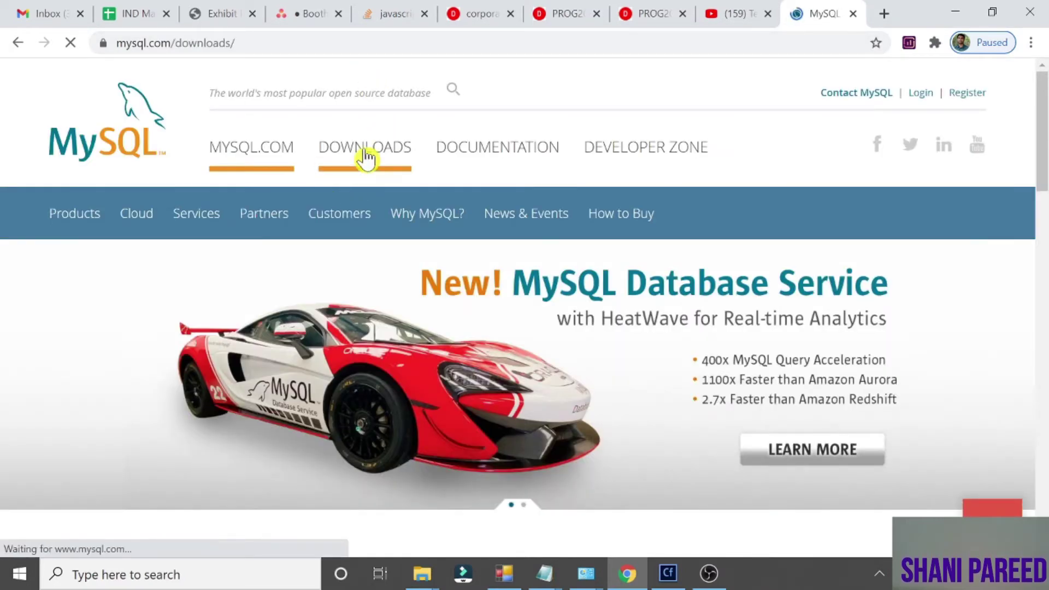
pyautogui.moveTo(1044, 186); pyautogui.dragTo(1027, 376)
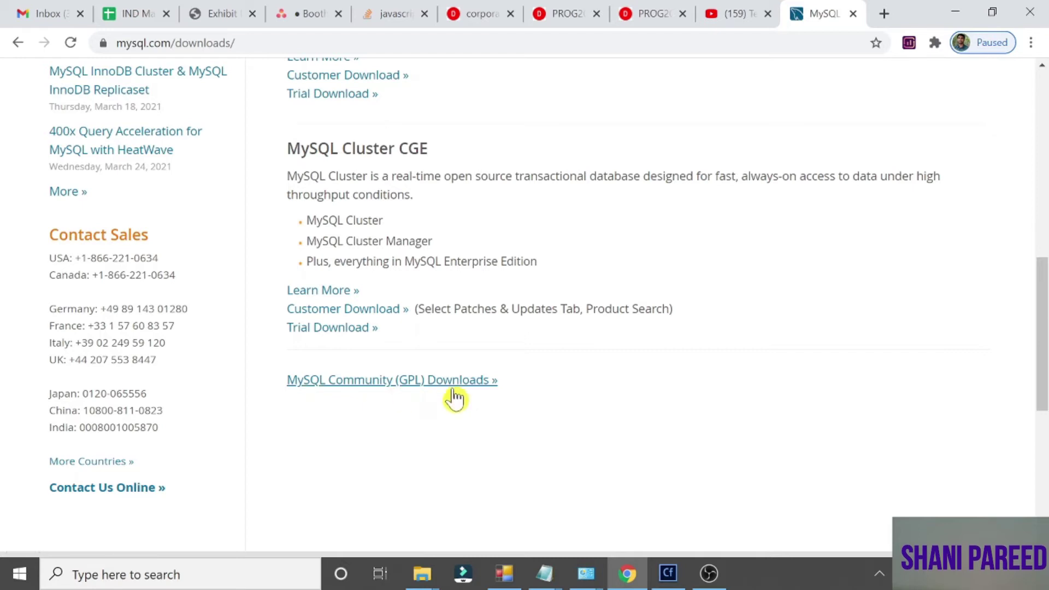
pyautogui.click(418, 390)
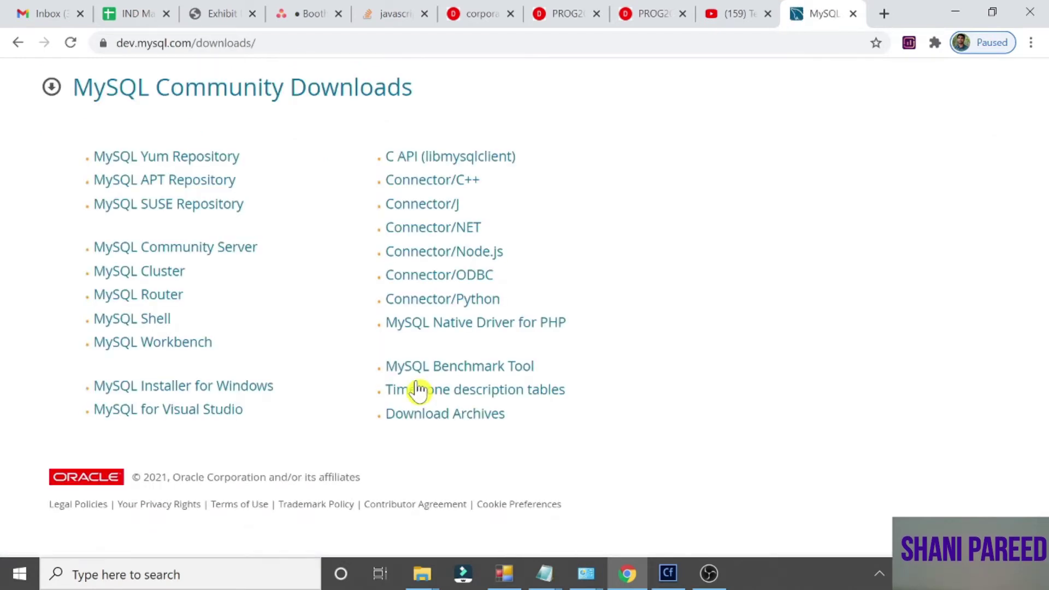
# Download the 2.4M MySQL Installer for Windows web installer without signing in, and launch the .msi
pyautogui.click(218, 397)
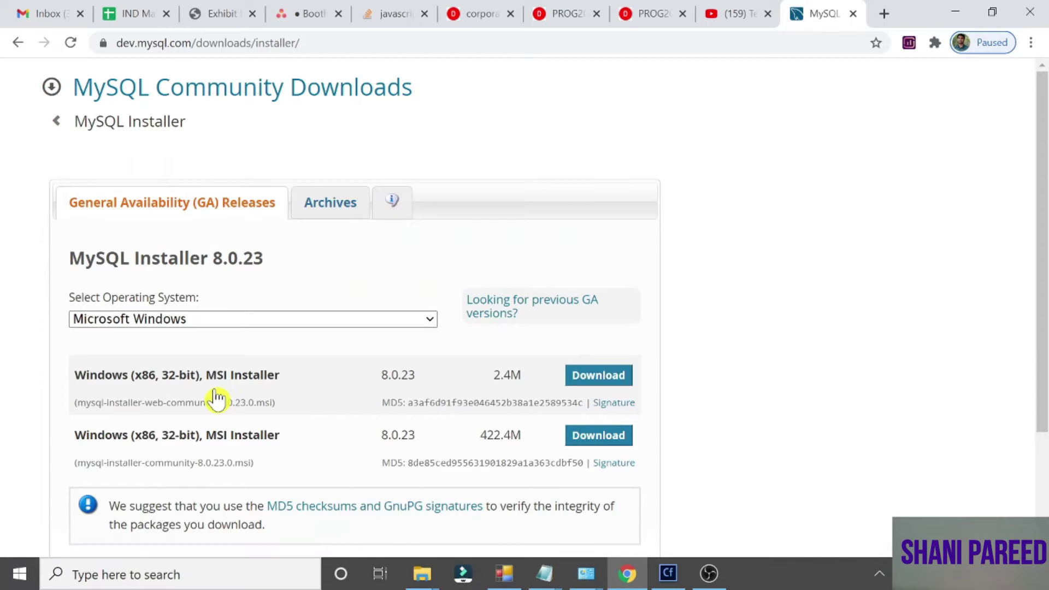
pyautogui.doubleClick(191, 403)
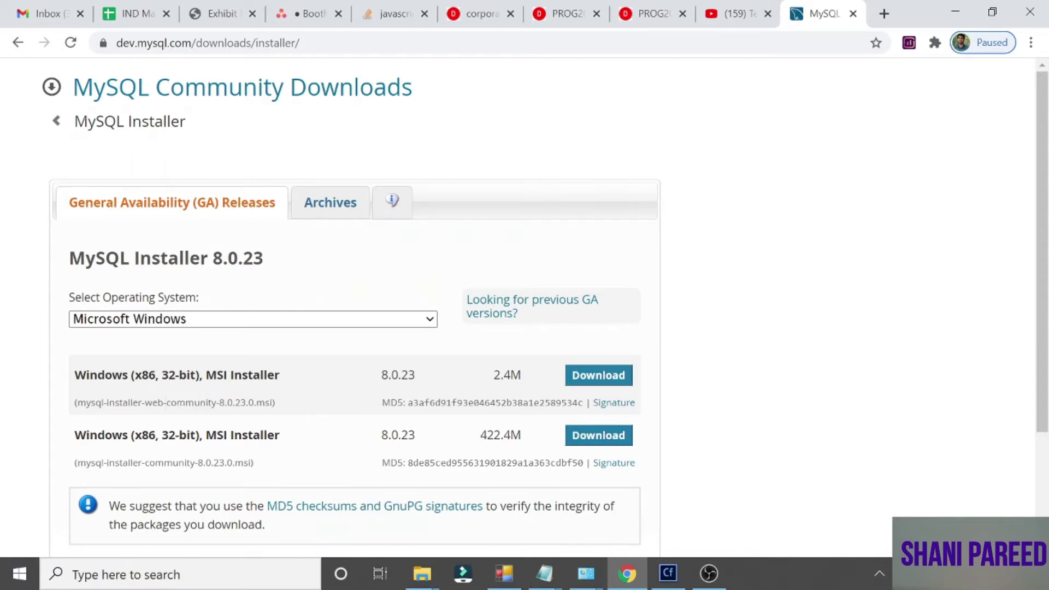
pyautogui.tripleClick(191, 403)
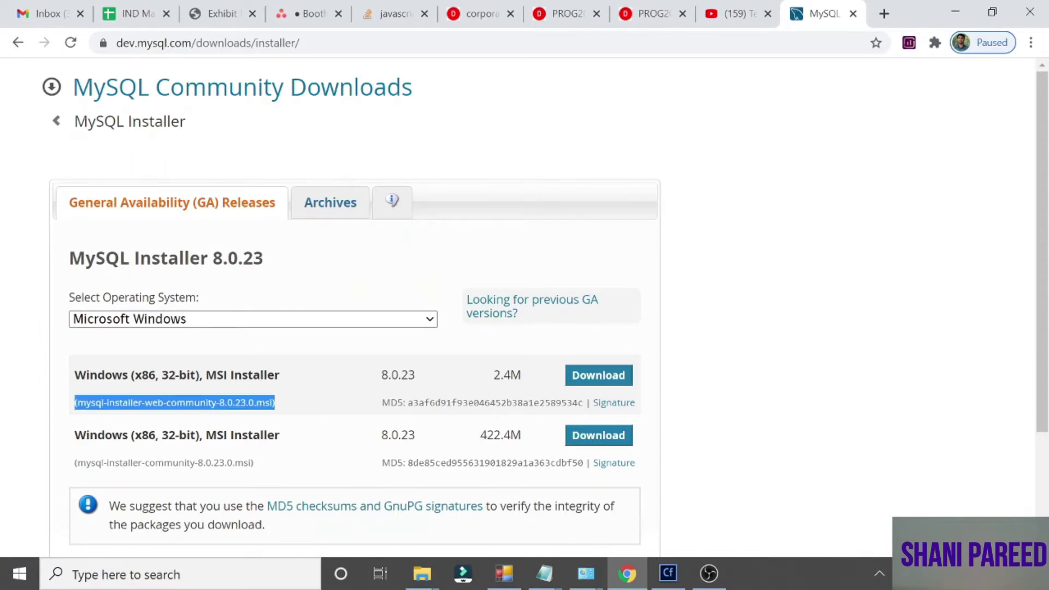
pyautogui.click(605, 385)
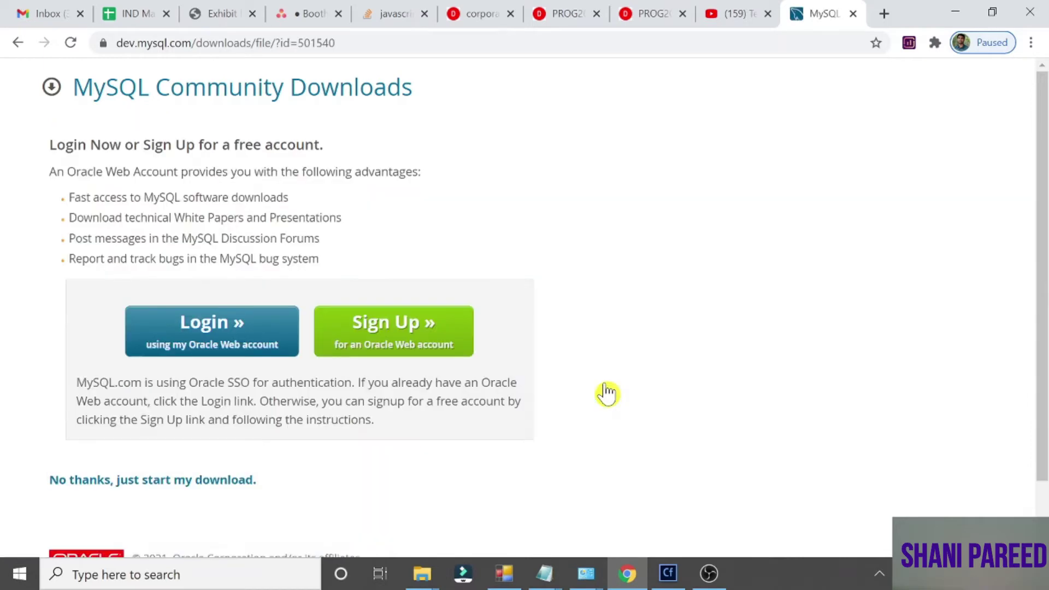
pyautogui.click(191, 480)
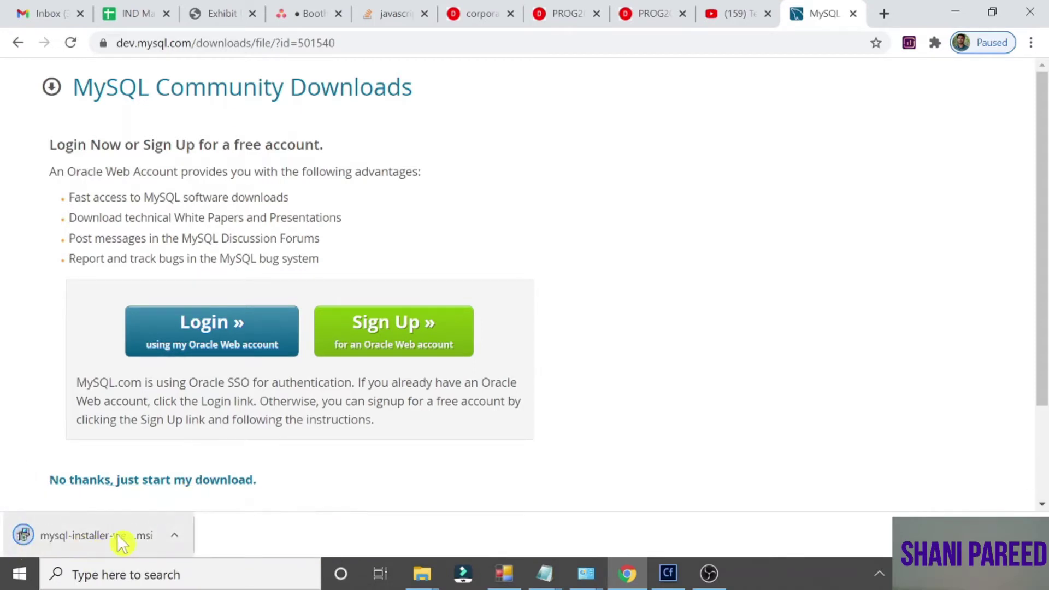
pyautogui.click(90, 536)
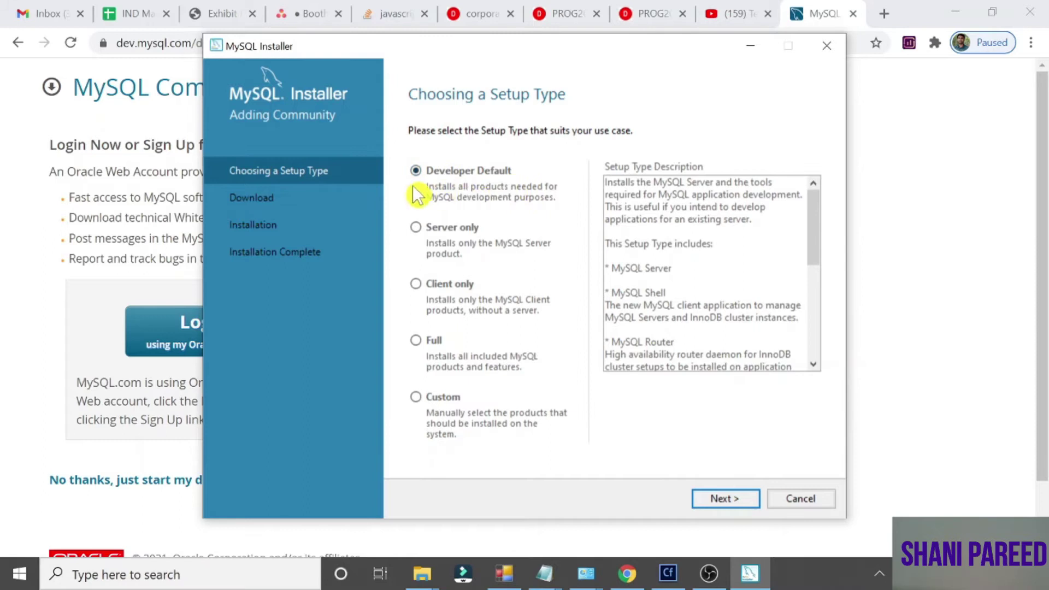
# Switch the MySQL Installer setup type from Developer Default to Custom
pyautogui.click(415, 398)
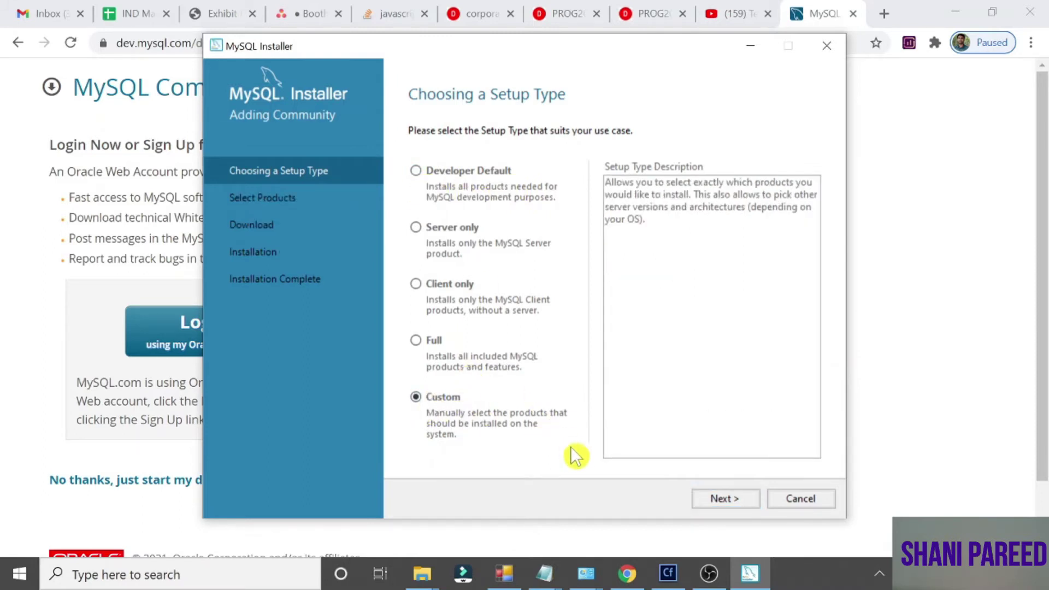
# On Select Products, add MySQL Server 8.0.23 - X64 from MySQL Servers > MySQL Server > 8.0
pyautogui.click(719, 500)
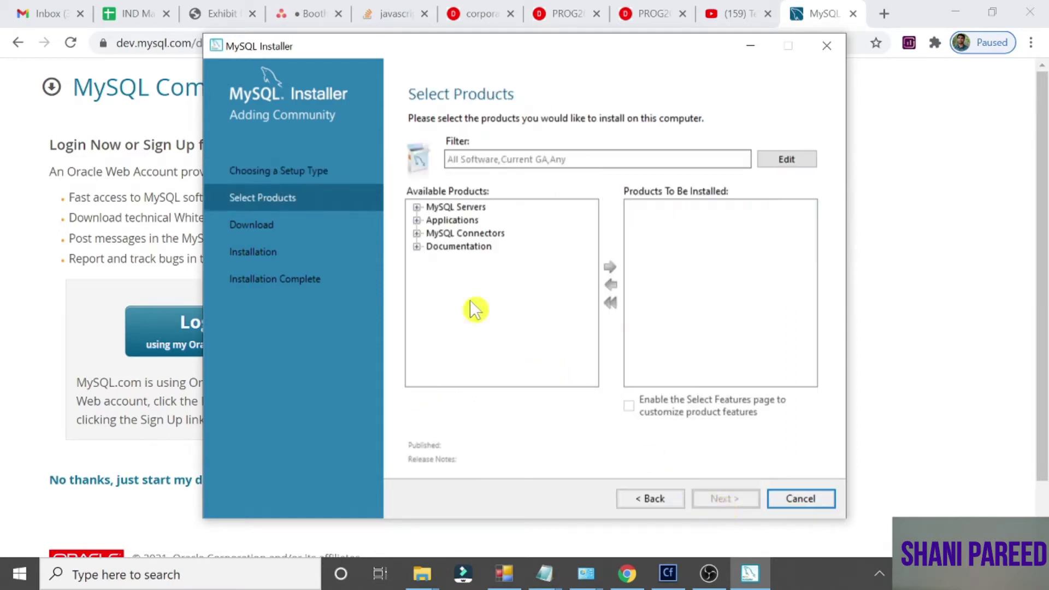
pyautogui.click(417, 208)
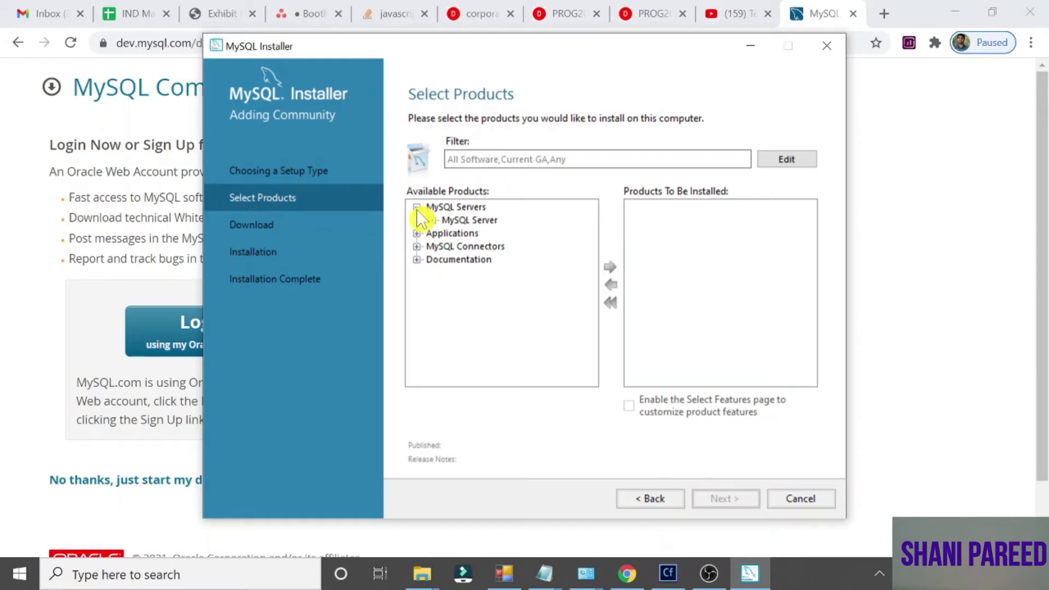
pyautogui.click(432, 220)
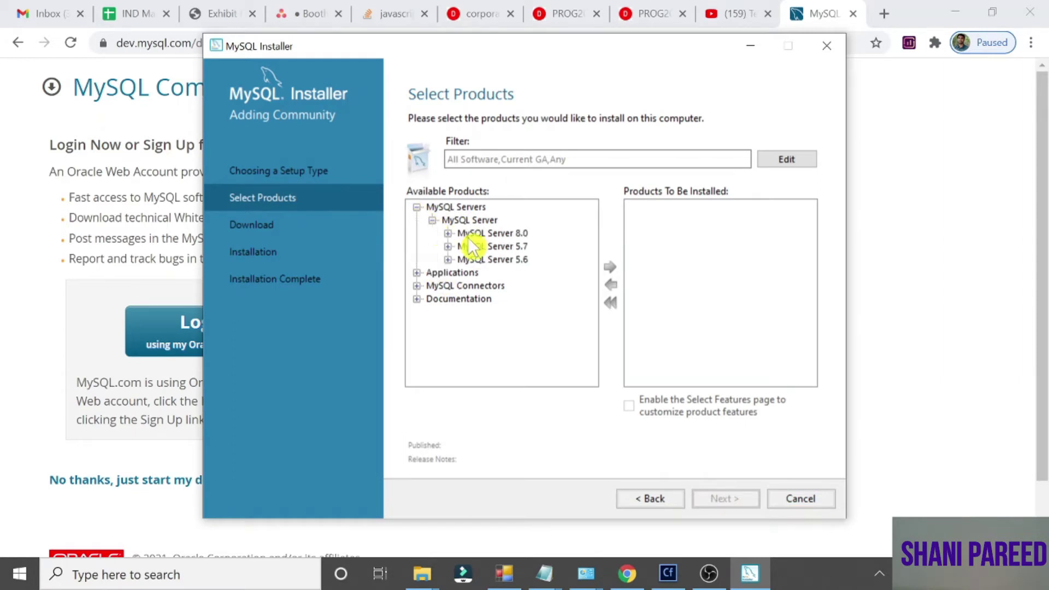
pyautogui.click(447, 233)
pyautogui.click(543, 221)
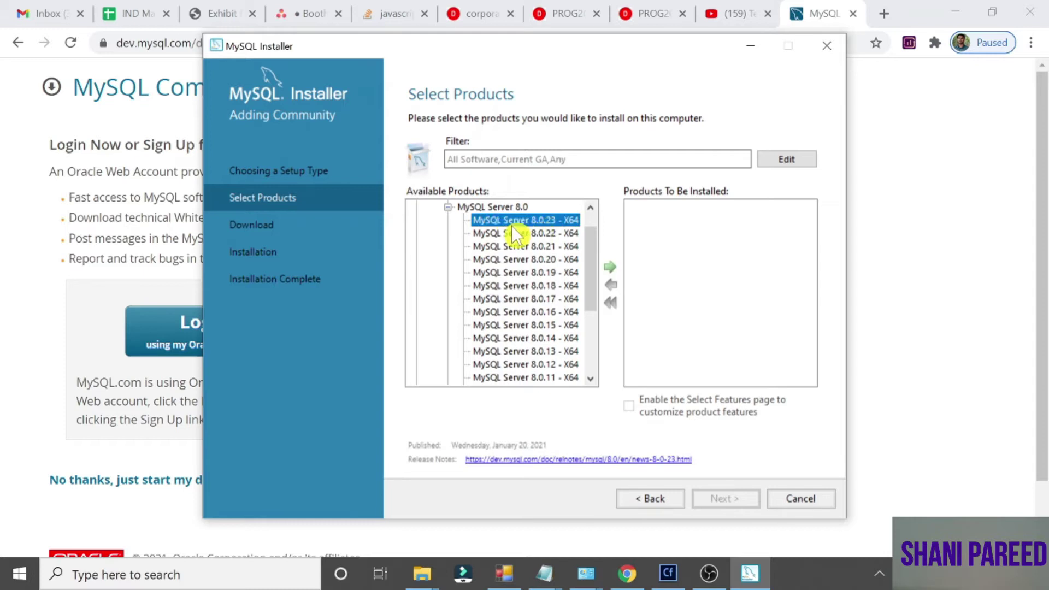
pyautogui.click(611, 269)
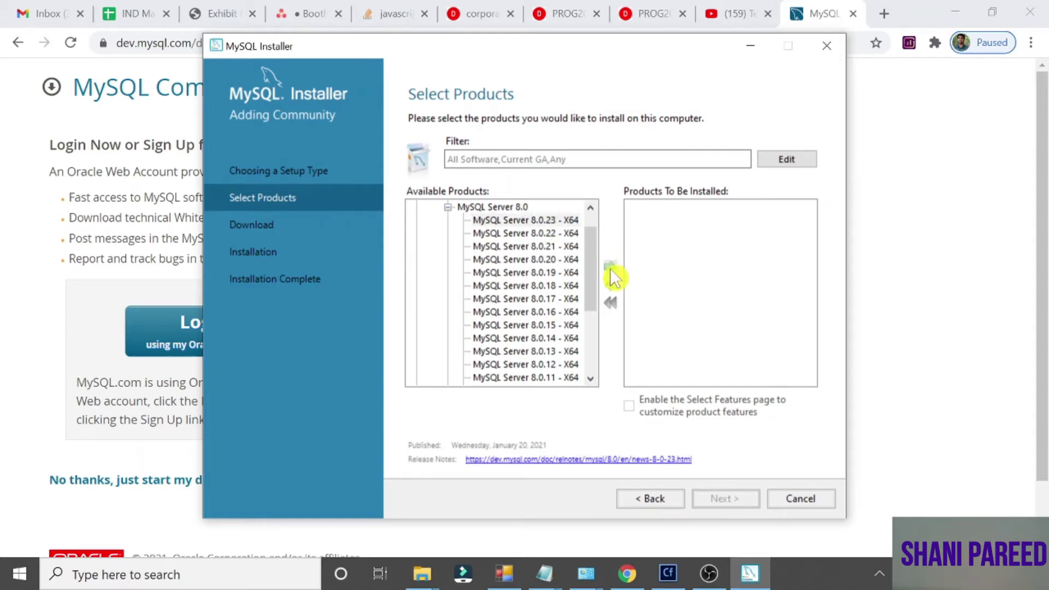
pyautogui.click(448, 207)
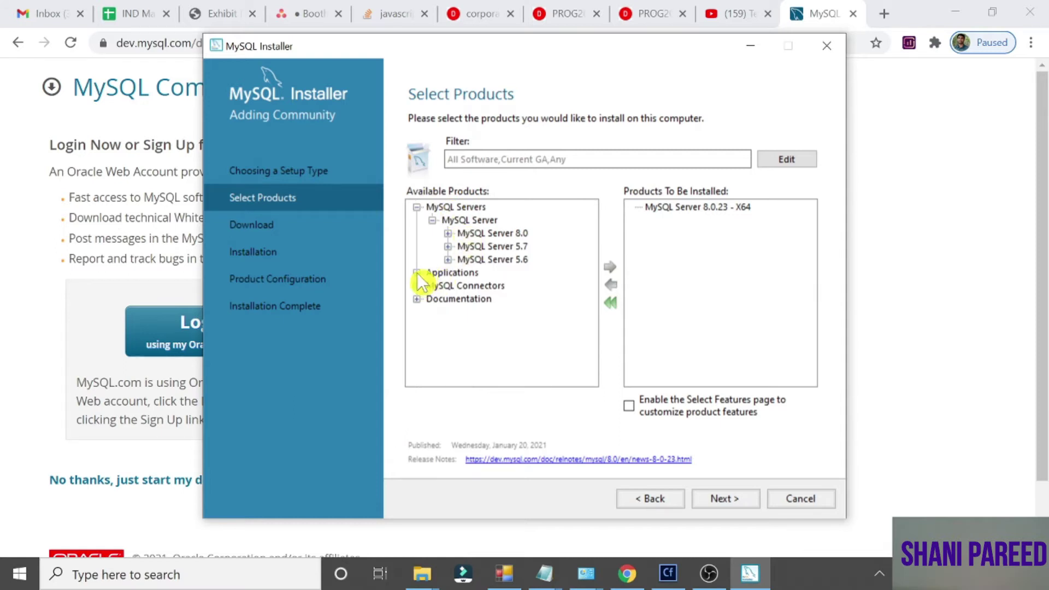
# Add MySQL Workbench 8.0.23 - X64 from Applications > MySQL Workbench > 8.0 to the install list
pyautogui.click(417, 273)
pyautogui.click(432, 286)
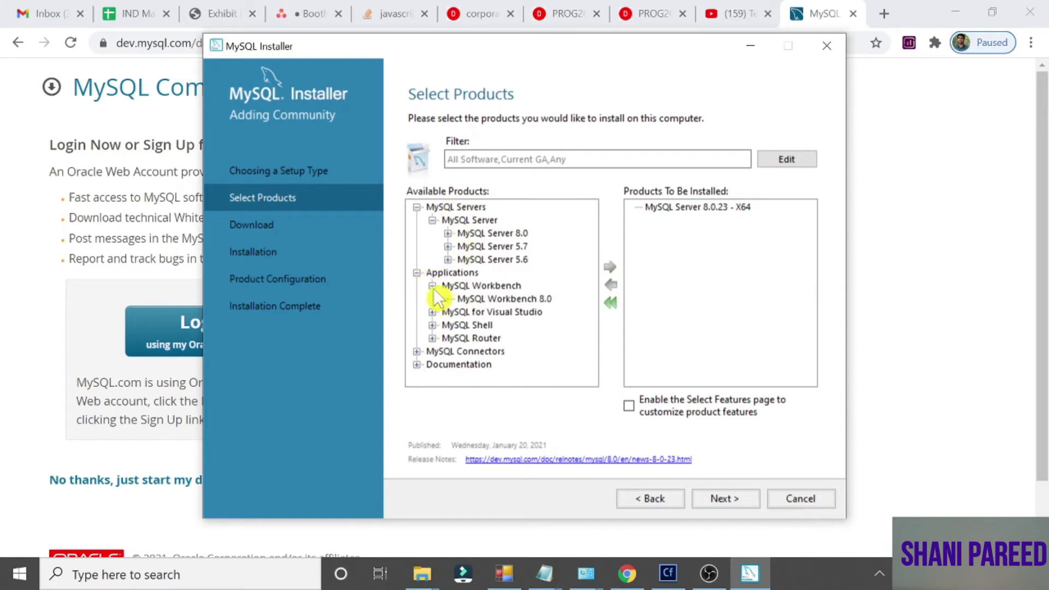
pyautogui.click(447, 299)
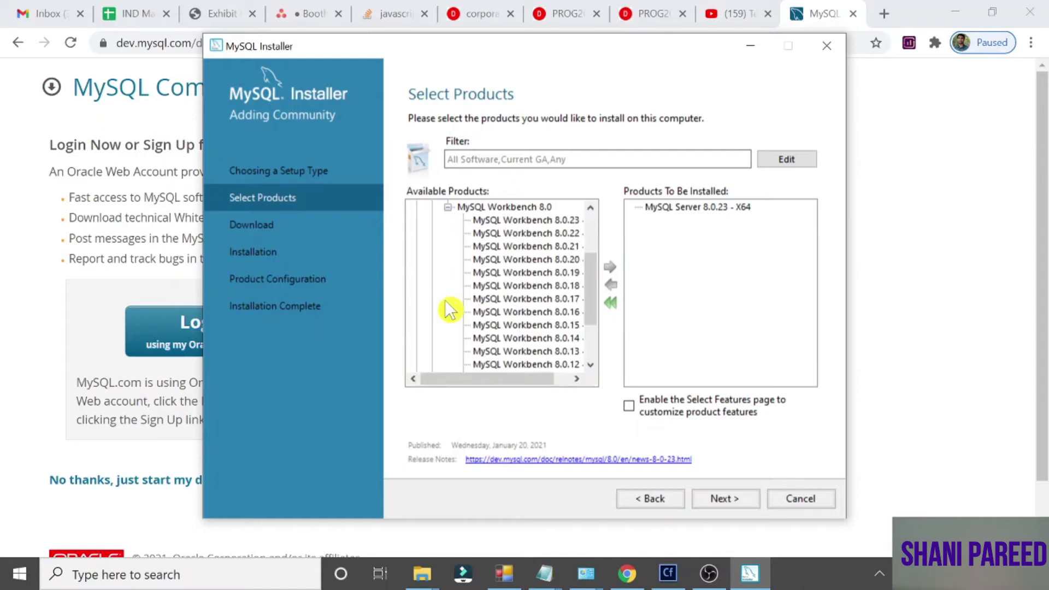
pyautogui.click(509, 220)
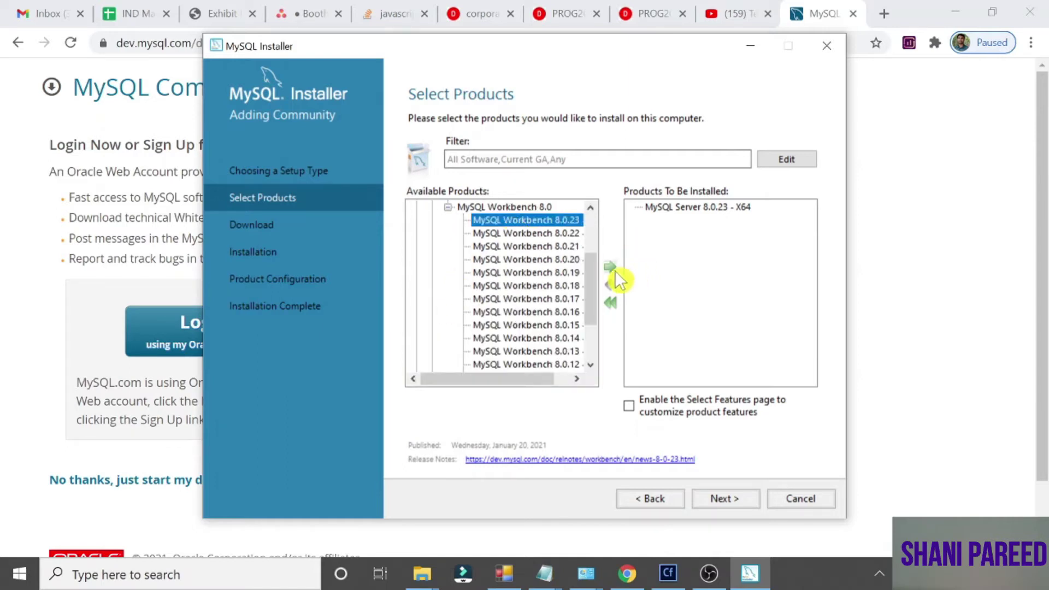
pyautogui.click(612, 268)
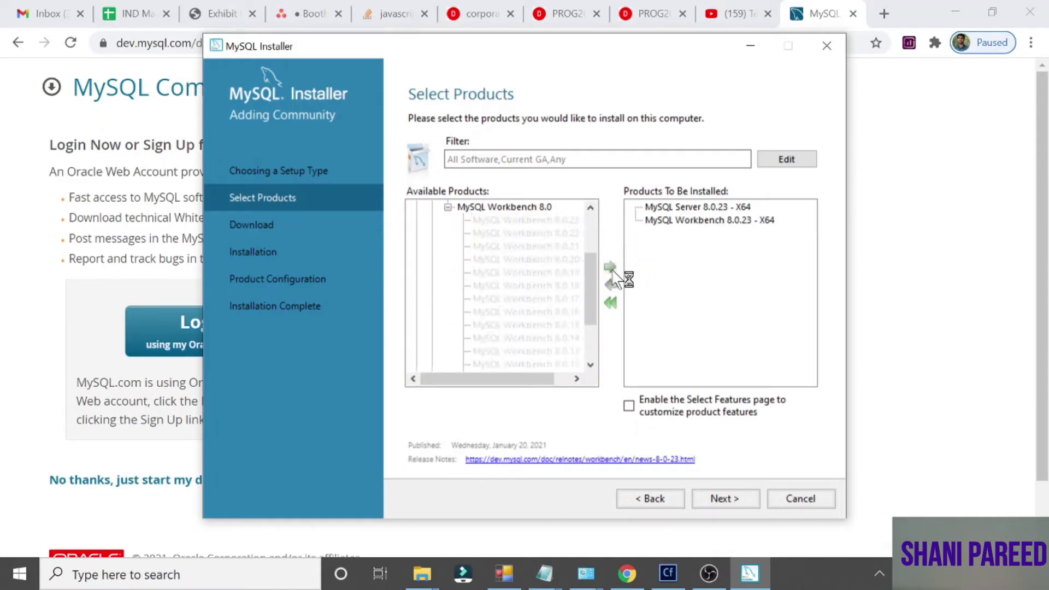
pyautogui.click(447, 208)
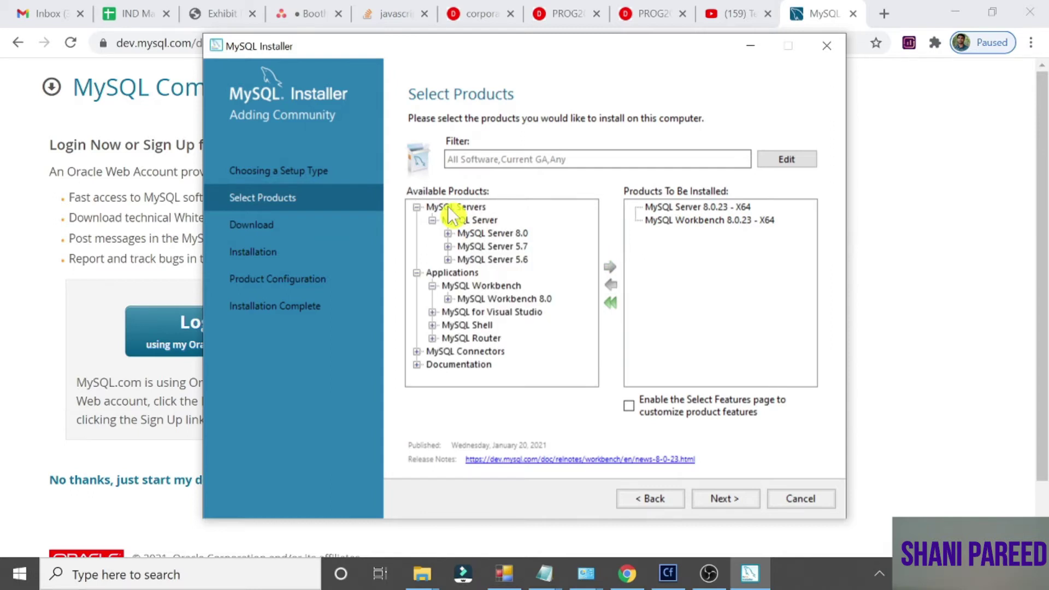
# Add MySQL Shell 8.0.23 - X64 from MySQL Shell > 8.0 to the install list
pyautogui.click(432, 326)
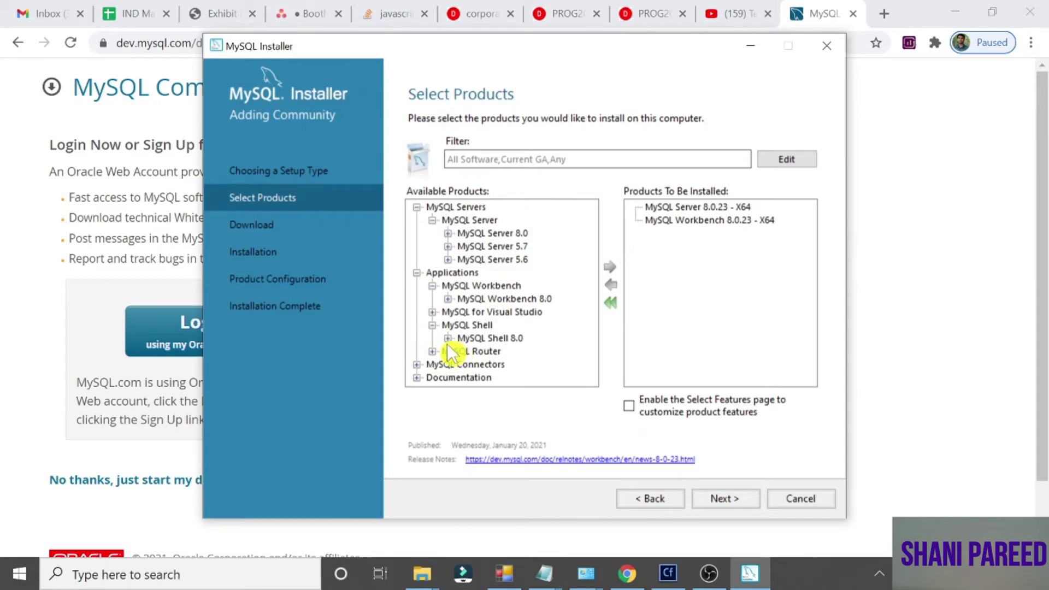
pyautogui.click(447, 340)
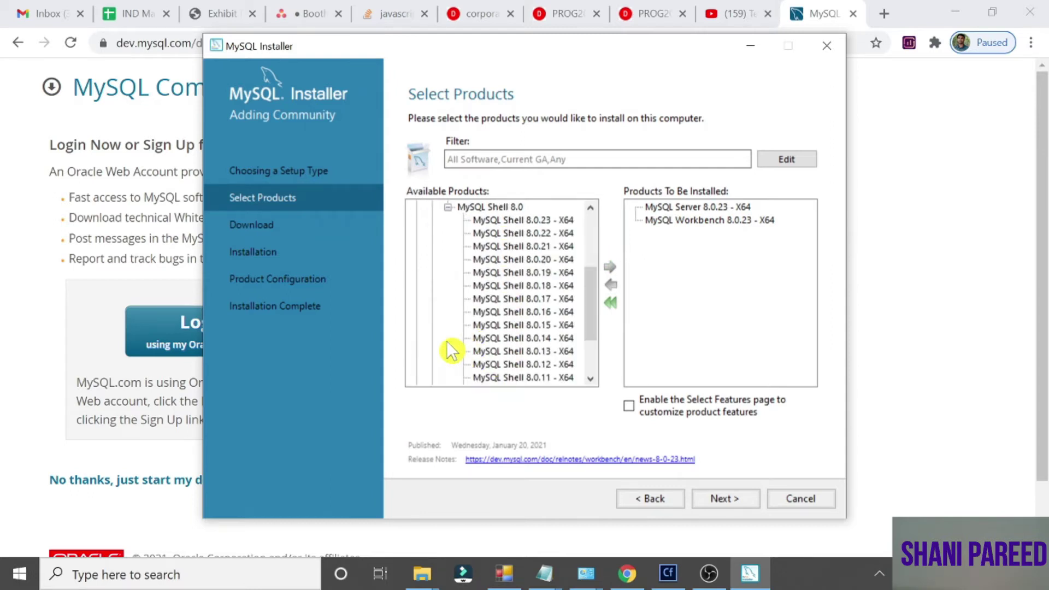
pyautogui.click(499, 221)
pyautogui.click(611, 270)
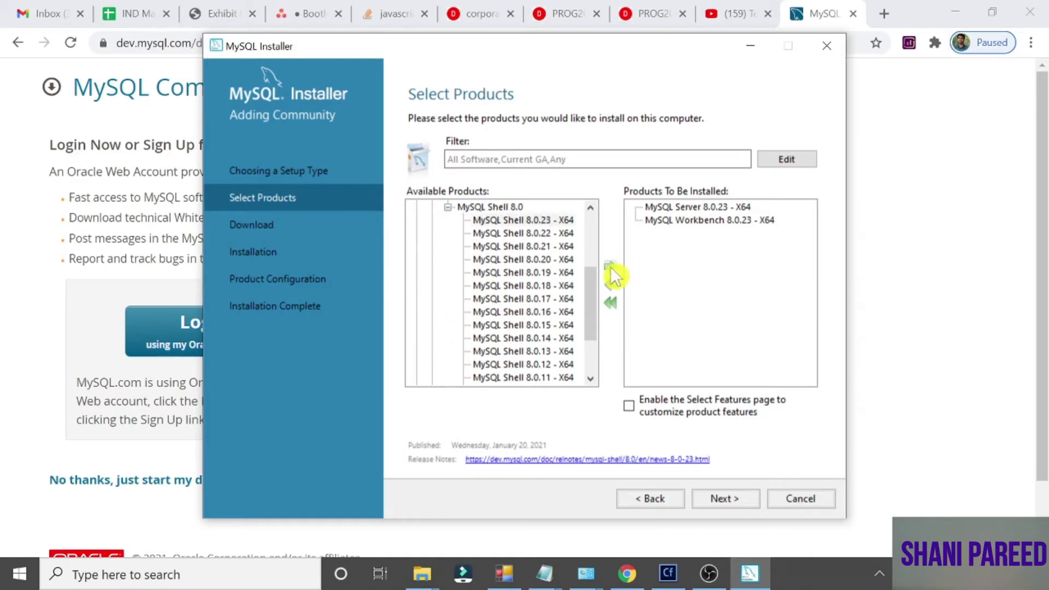
pyautogui.click(448, 207)
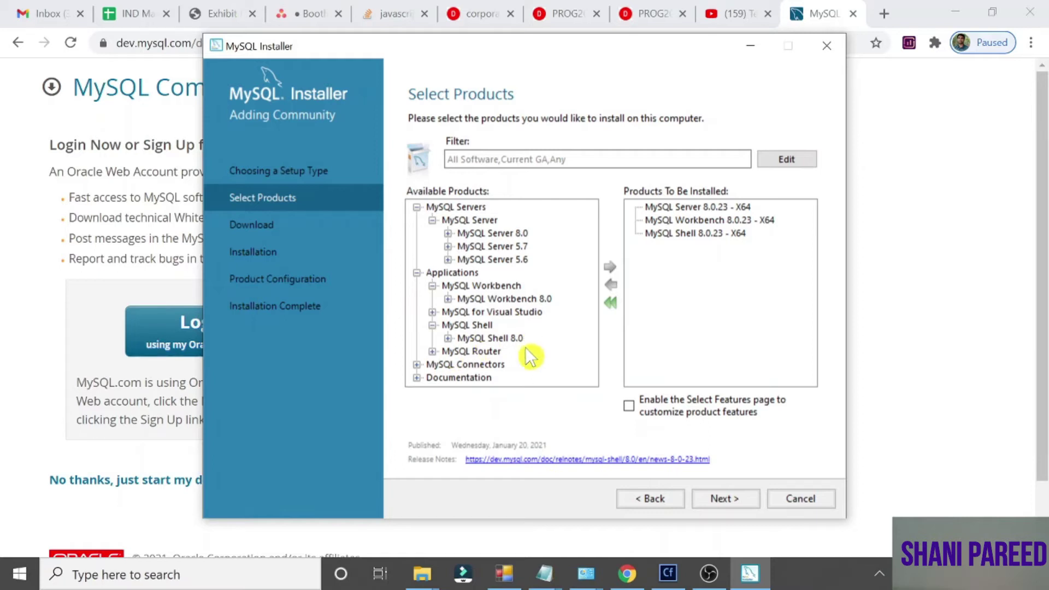
# Inspect Connector/Python 8.0 under MySQL Connectors, which needs 64-bit Python, then collapse it
pyautogui.click(417, 364)
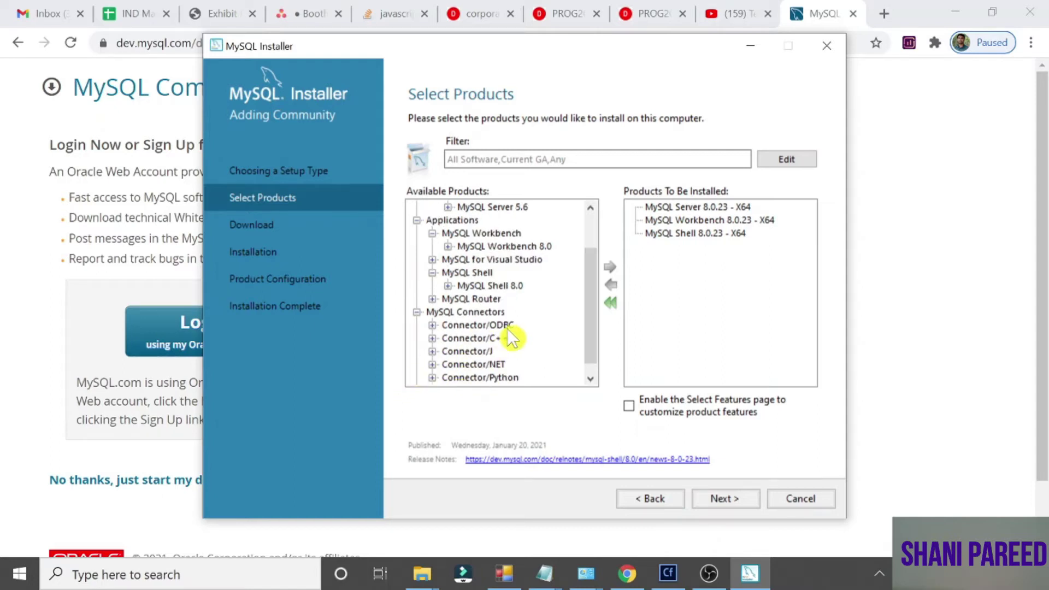
pyautogui.click(590, 379)
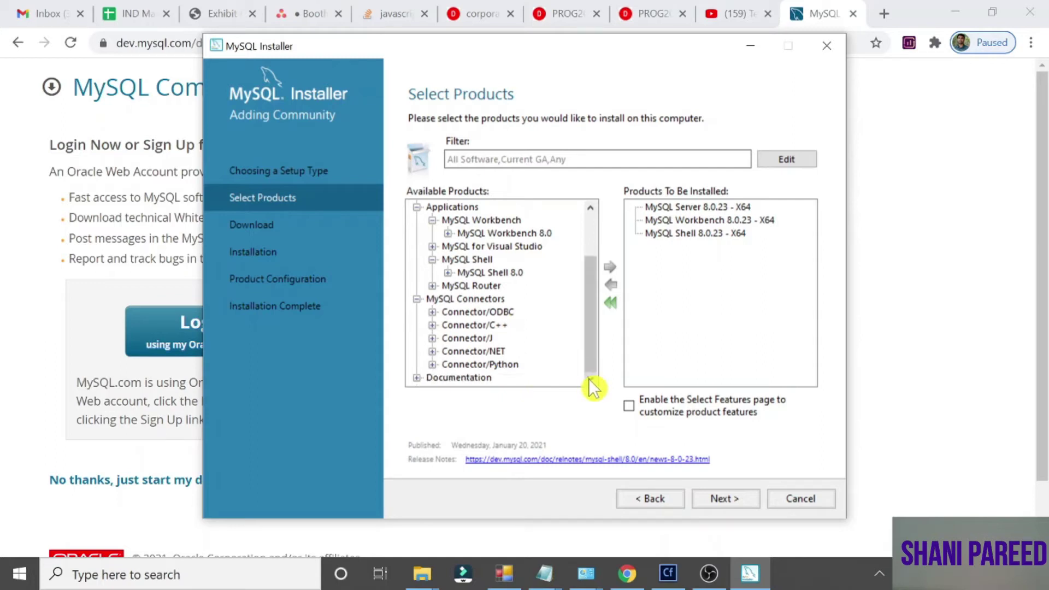
pyautogui.click(432, 364)
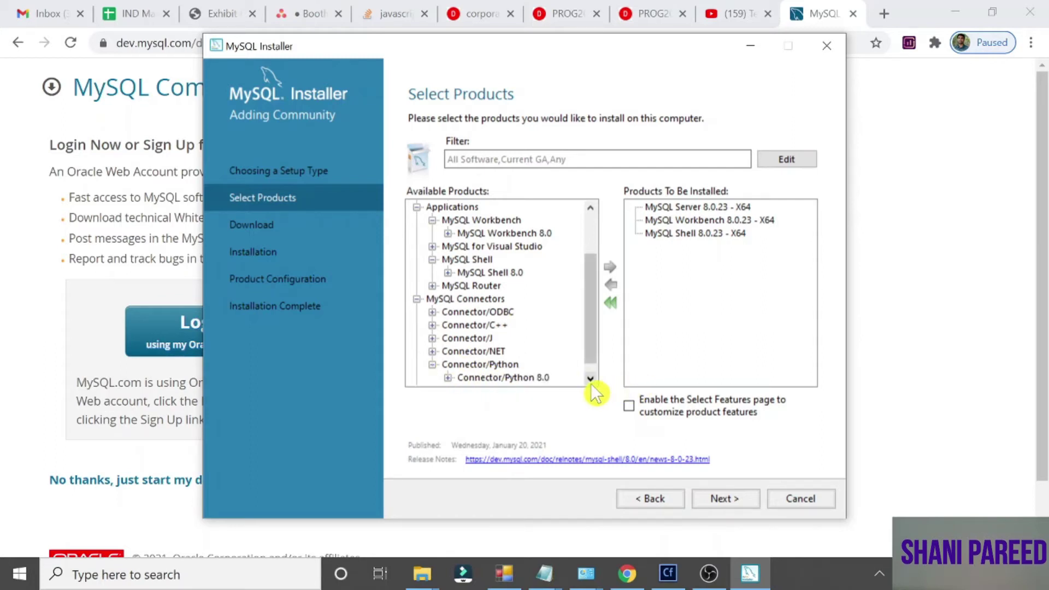
pyautogui.click(590, 379)
pyautogui.click(448, 364)
pyautogui.moveTo(512, 241)
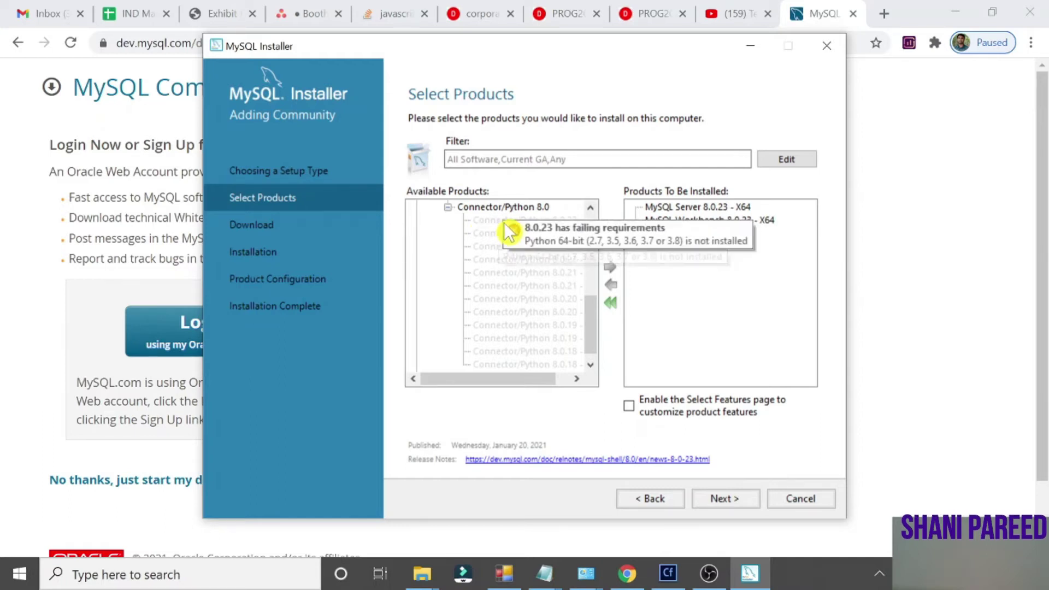
pyautogui.click(448, 207)
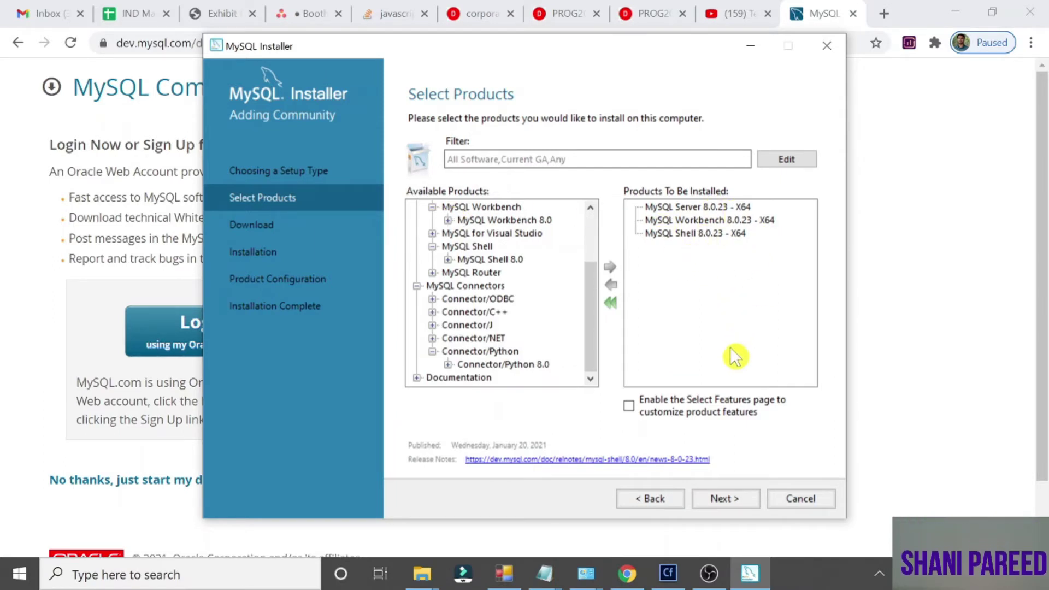
# Download MySQL Server, Workbench and Shell 8.0.23, then continue to the Installation page
pyautogui.click(725, 499)
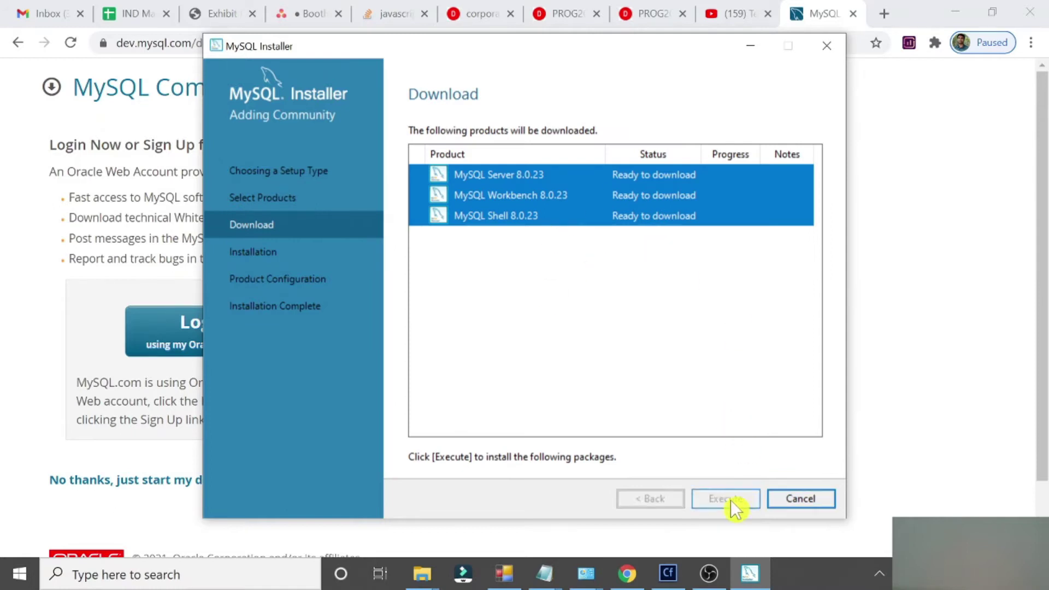
pyautogui.click(727, 498)
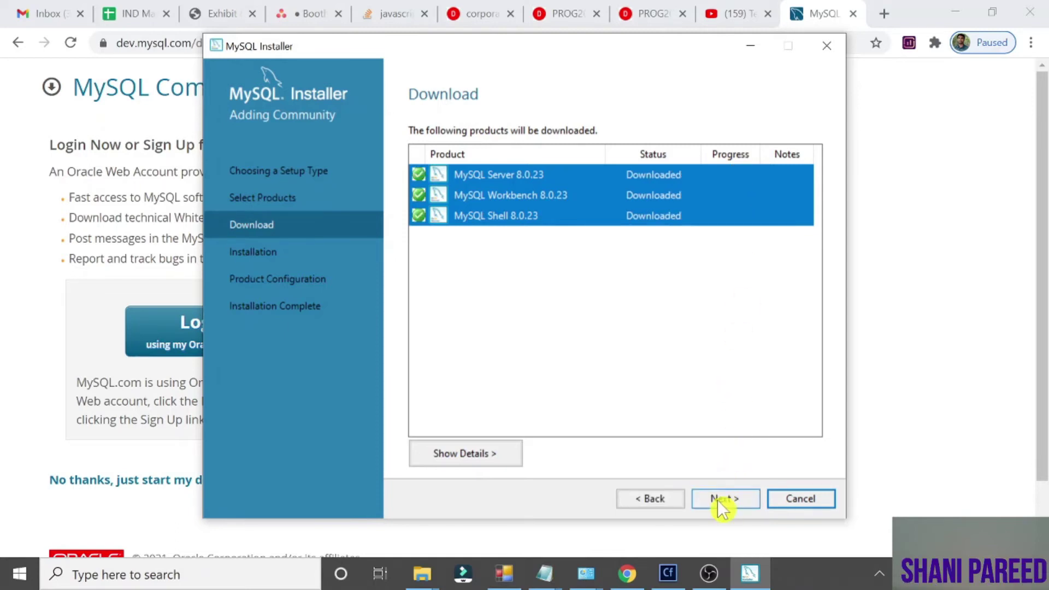
pyautogui.click(717, 499)
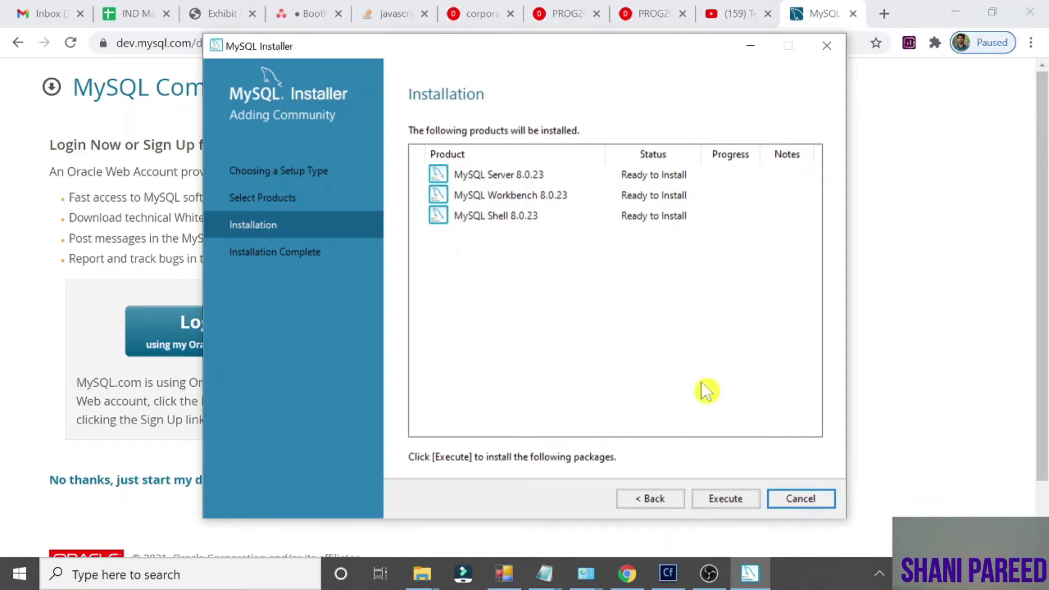
# Install Server, Workbench and Shell 8.0.23 and continue once all three show Complete
pyautogui.click(733, 502)
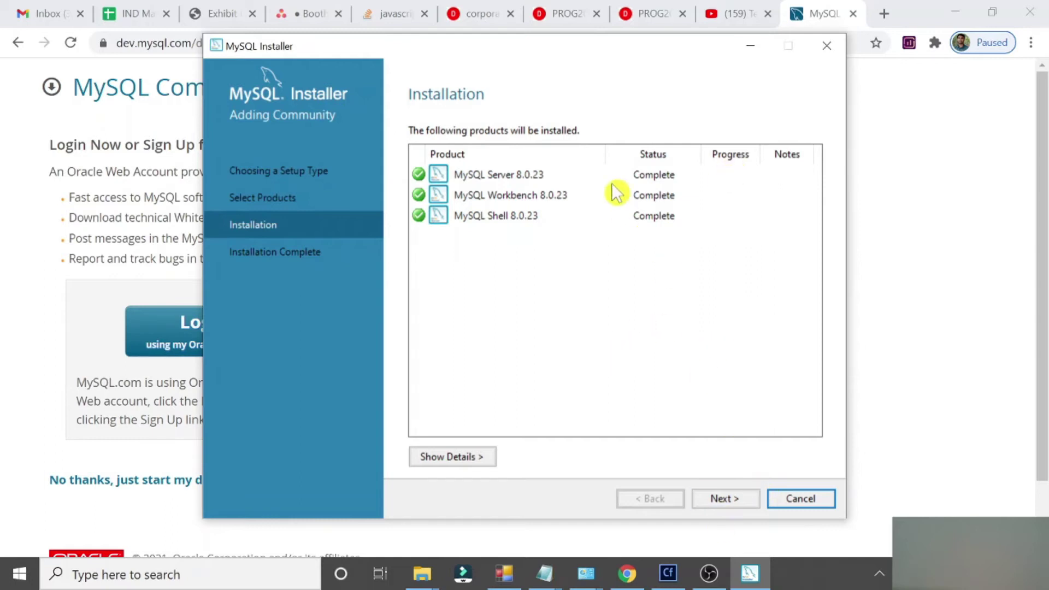
pyautogui.click(725, 499)
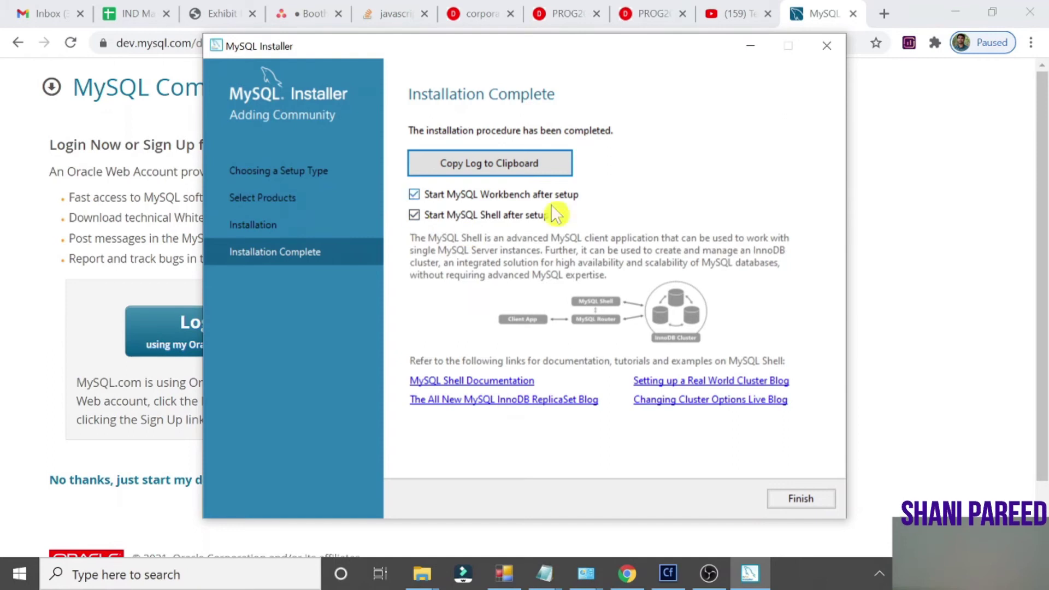
# Finish the installer, then bring the MySQL Workbench welcome window in front of Shell, maximized
pyautogui.click(799, 499)
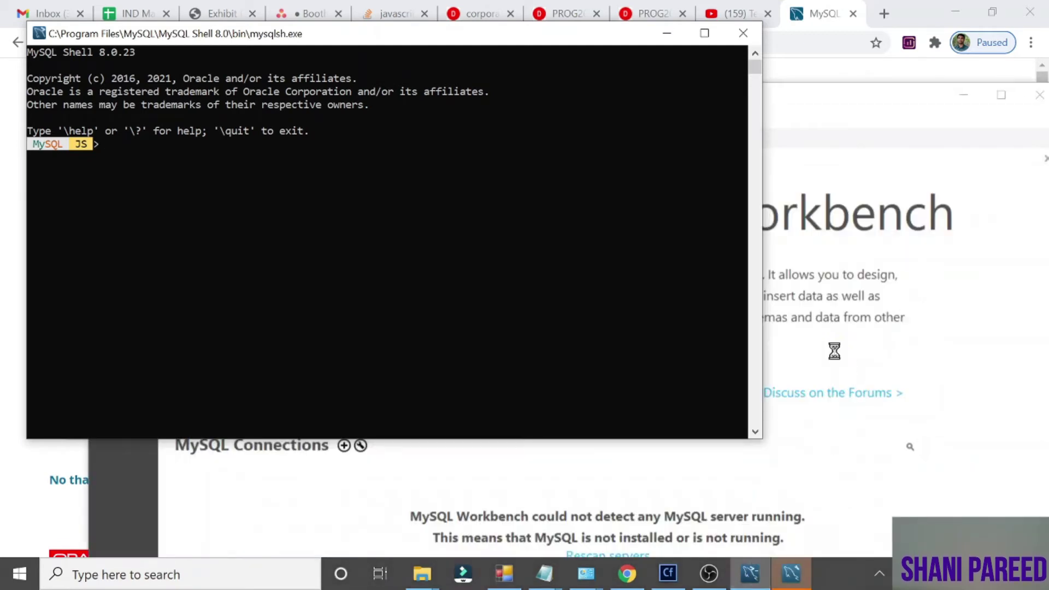
pyautogui.click(896, 220)
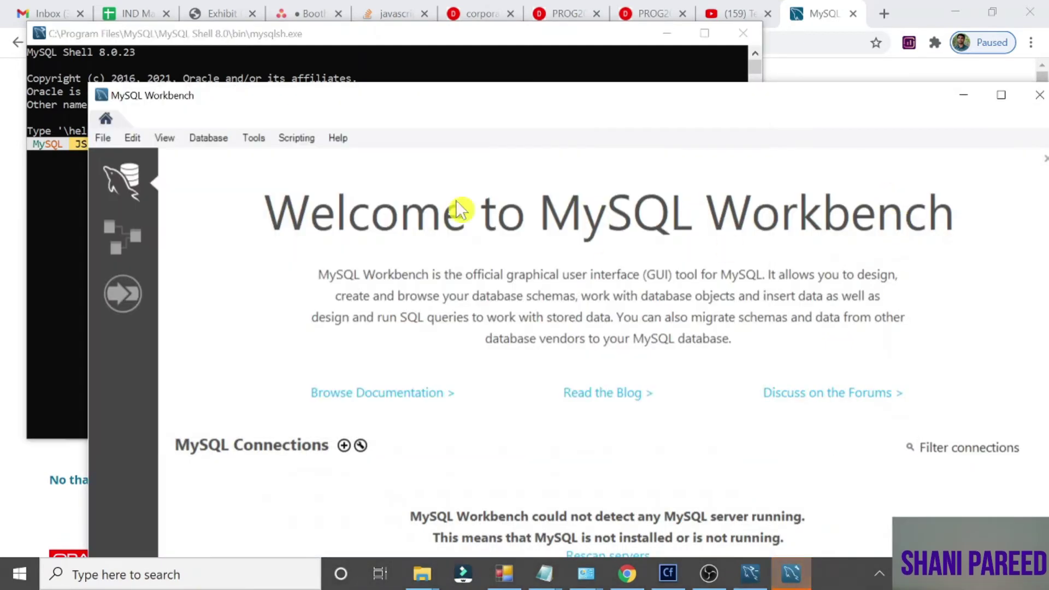
pyautogui.click(1001, 96)
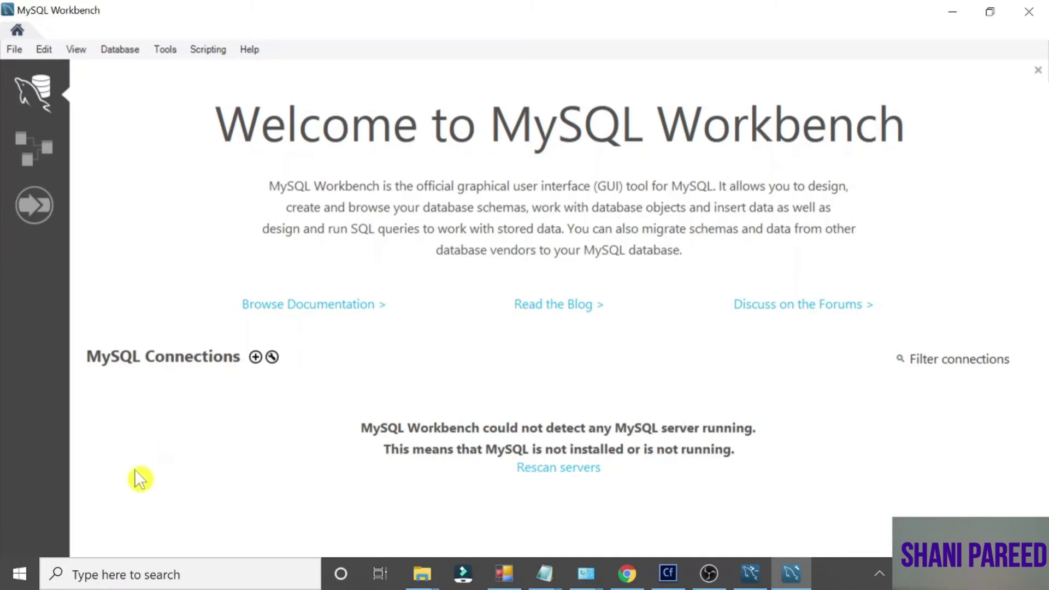
# From This PC's Downloads folder, launch mysql-installer-web-community-8.0.23.0 (5).msi
pyautogui.click(22, 573)
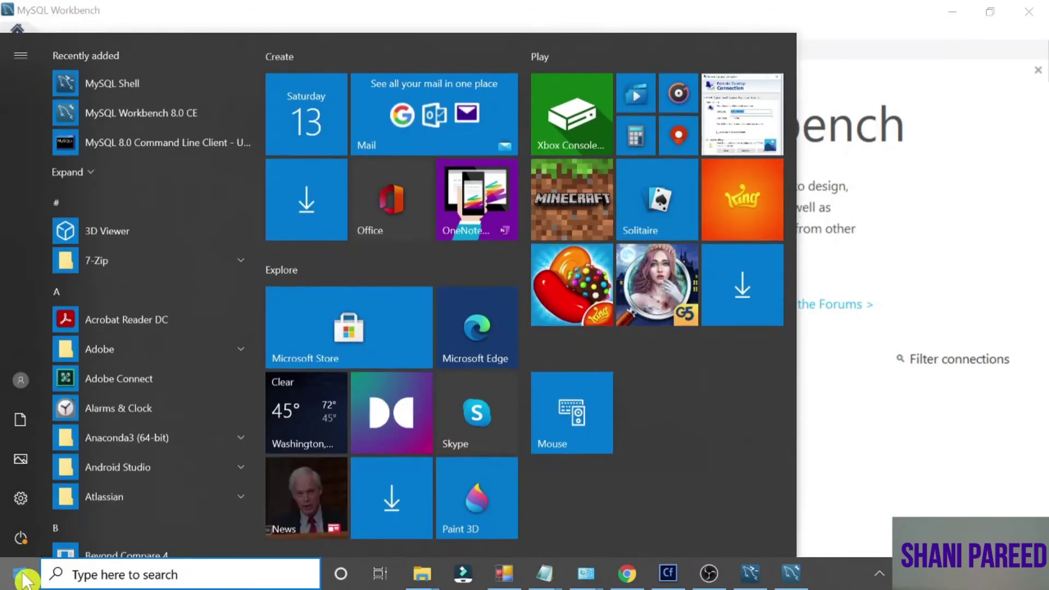
pyautogui.write('thi')
pyautogui.press('Return')
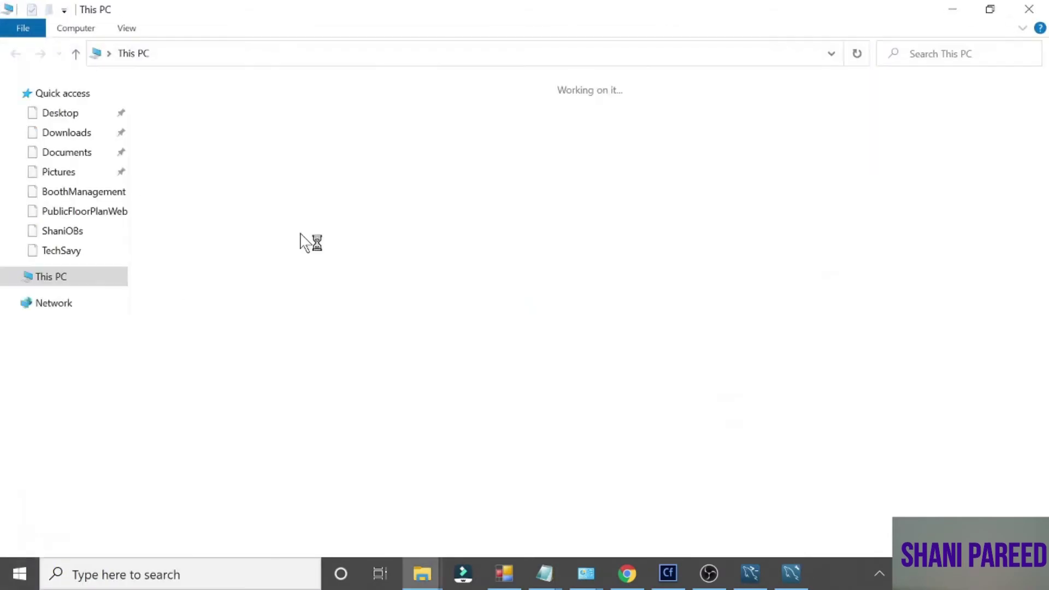
pyautogui.click(82, 134)
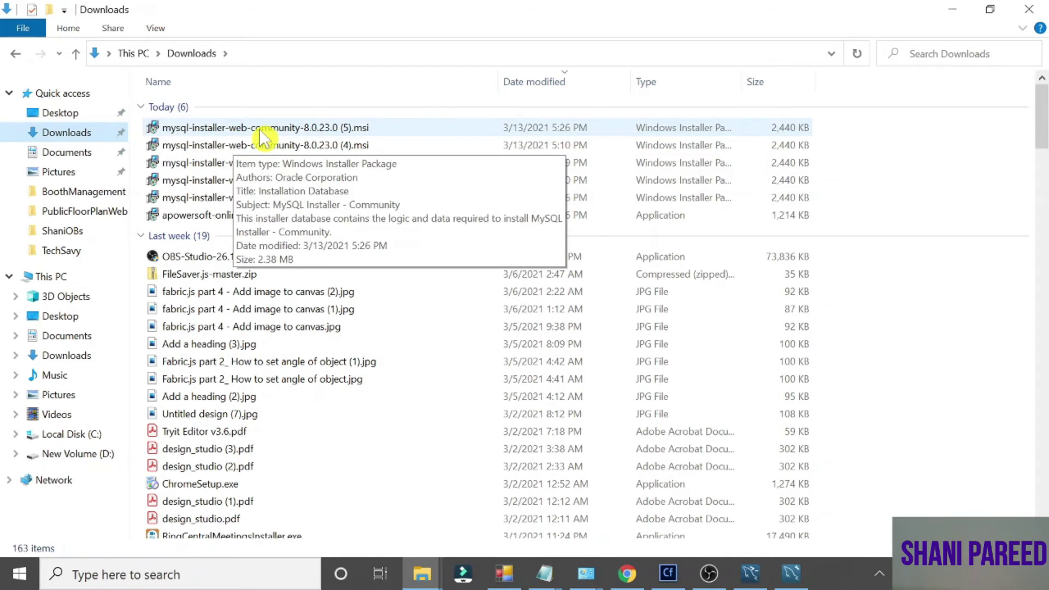
pyautogui.doubleClick(261, 130)
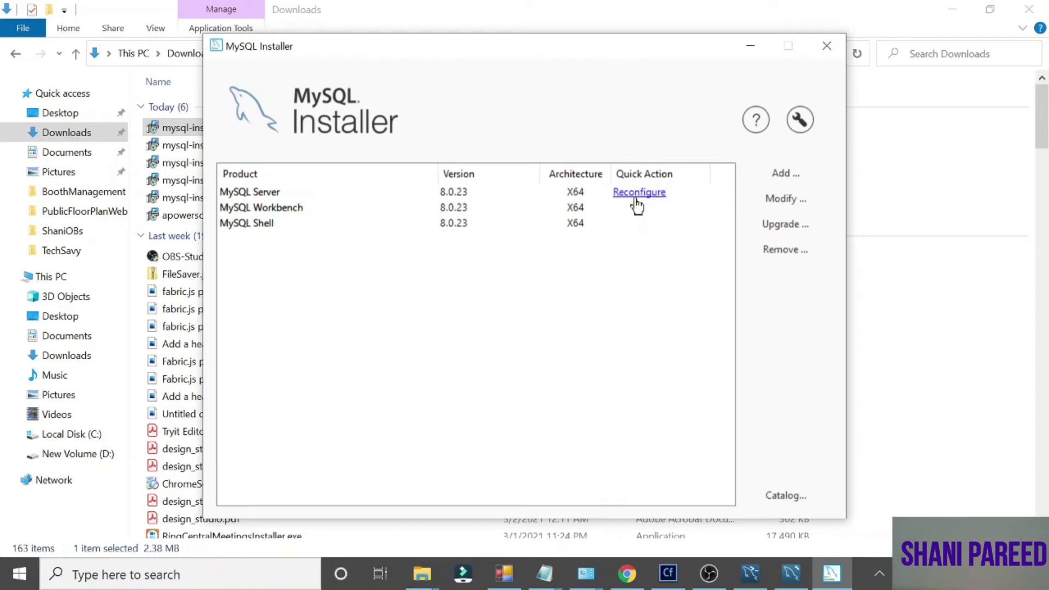
# Reconfigure MySQL Server, keeping Development Computer with TCP/IP port 3306 and X Protocol port 33060
pyautogui.click(638, 194)
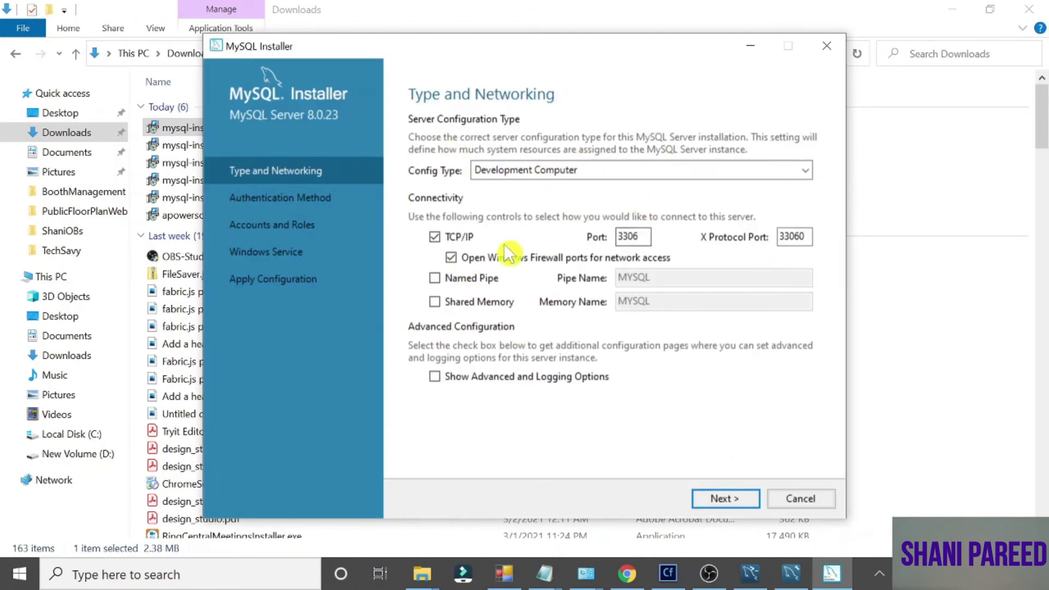
pyautogui.click(724, 498)
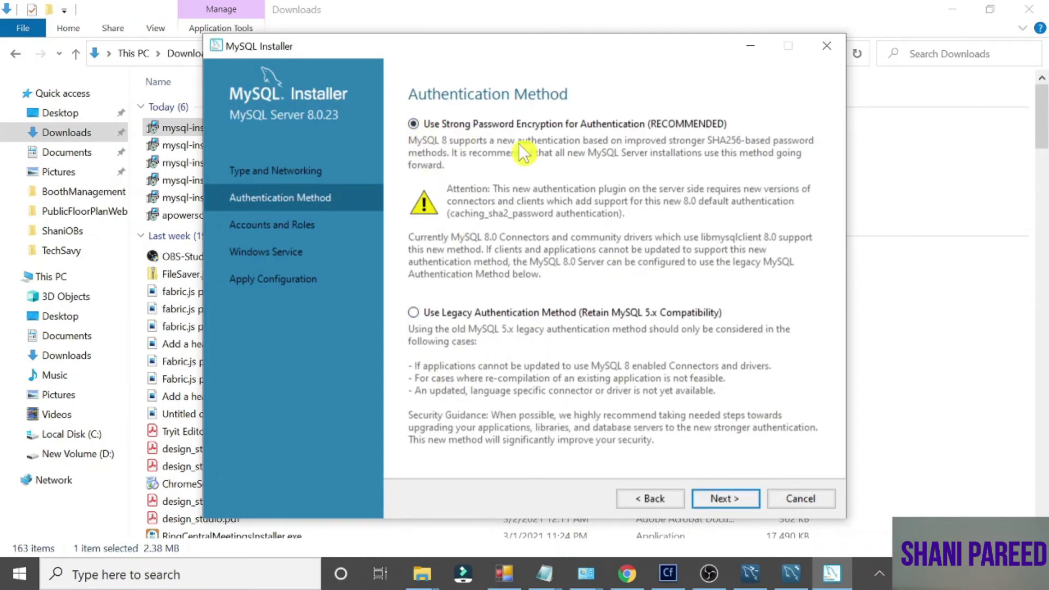
# Keep Strong Password Encryption and enter the root password in both password fields
pyautogui.click(719, 499)
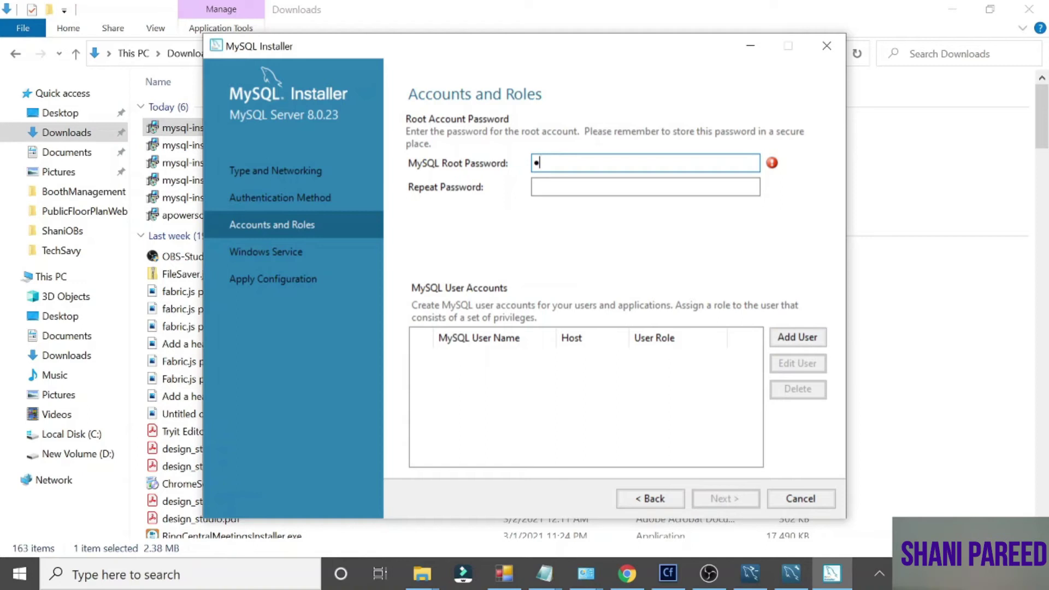
pyautogui.press('Tab')
pyautogui.write('r')
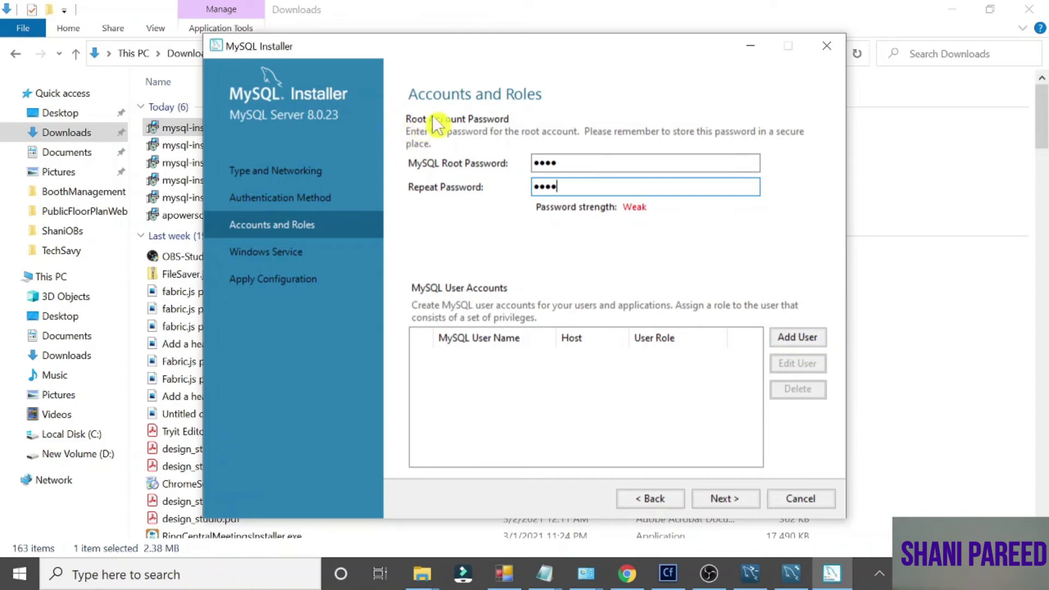
# Add a DB Admin user limited to localhost, with its password entered and confirmed
pyautogui.click(805, 337)
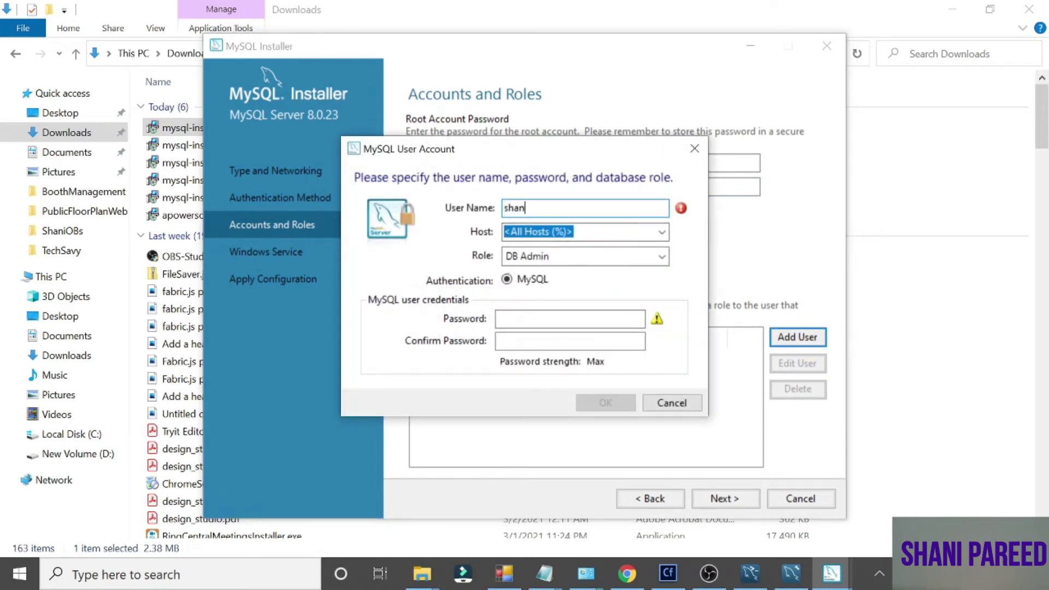
pyautogui.click(658, 234)
pyautogui.click(633, 260)
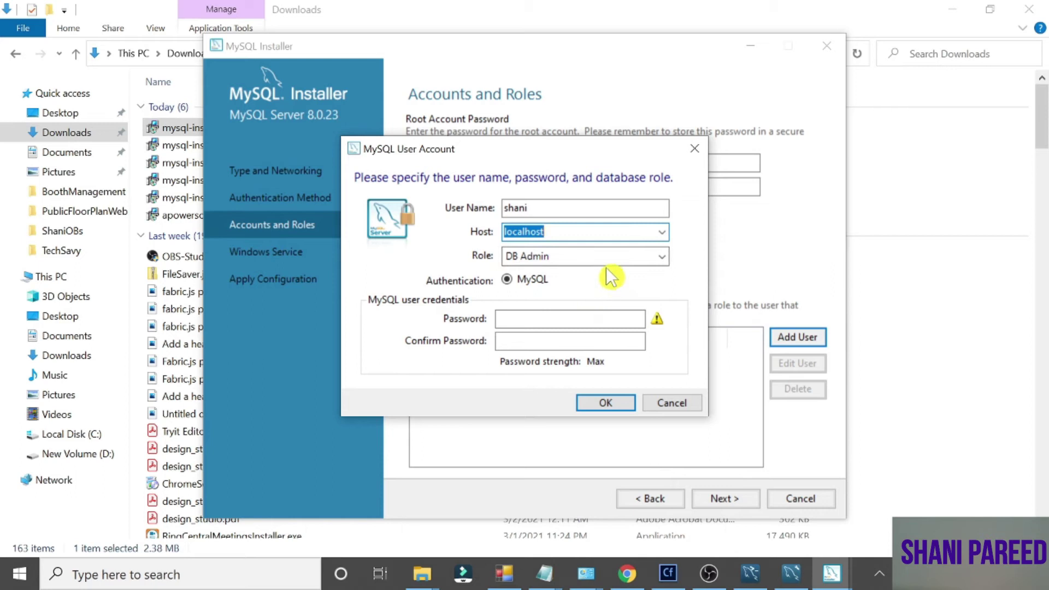
pyautogui.click(608, 257)
pyautogui.click(608, 257)
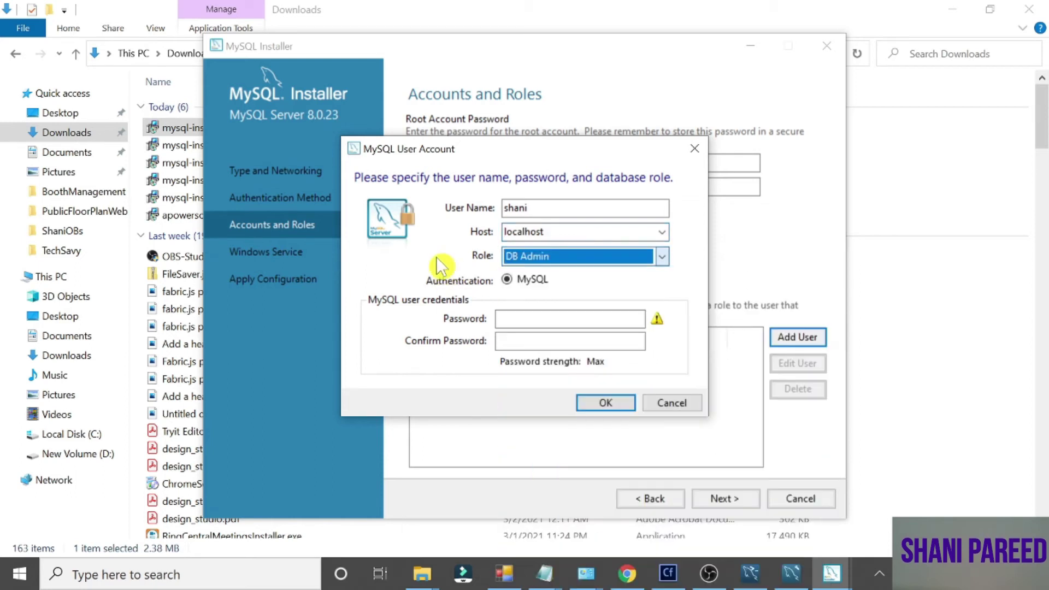
pyautogui.click(570, 318)
pyautogui.write('123')
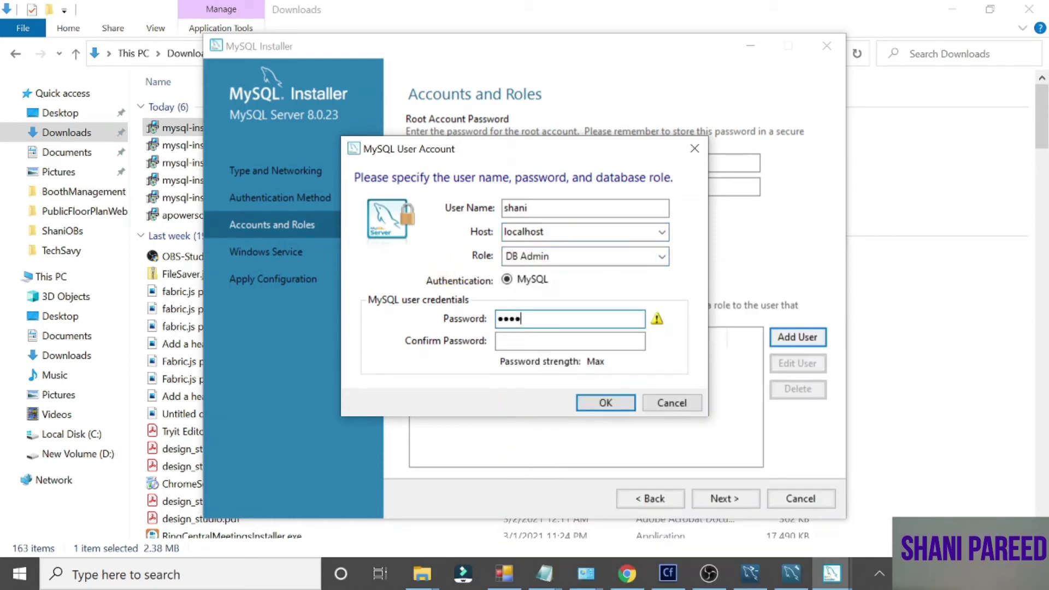
pyautogui.write('4')
pyautogui.press('Tab')
pyautogui.write('1234')
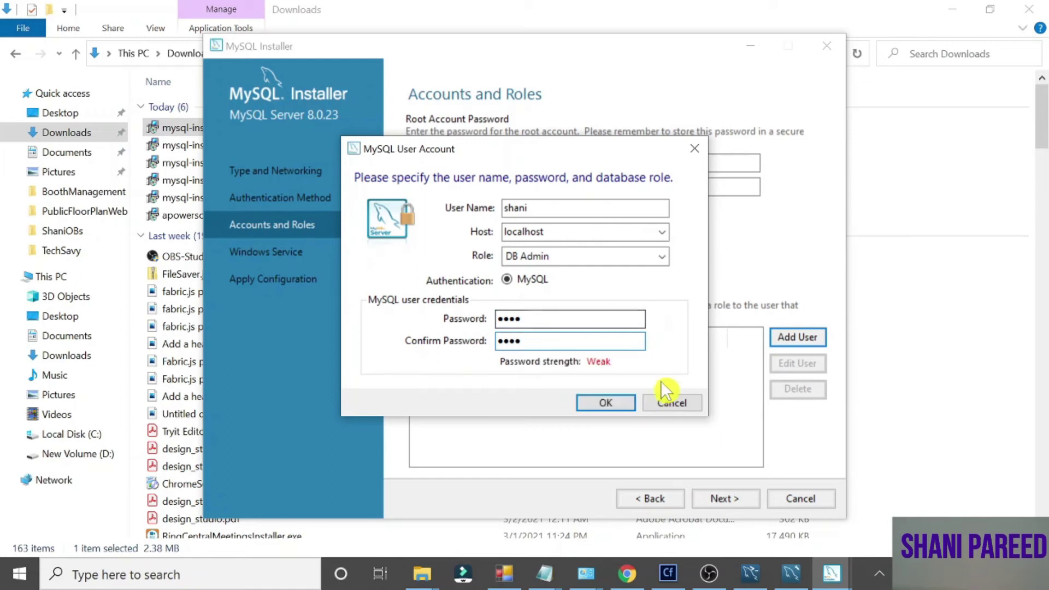
pyautogui.click(604, 402)
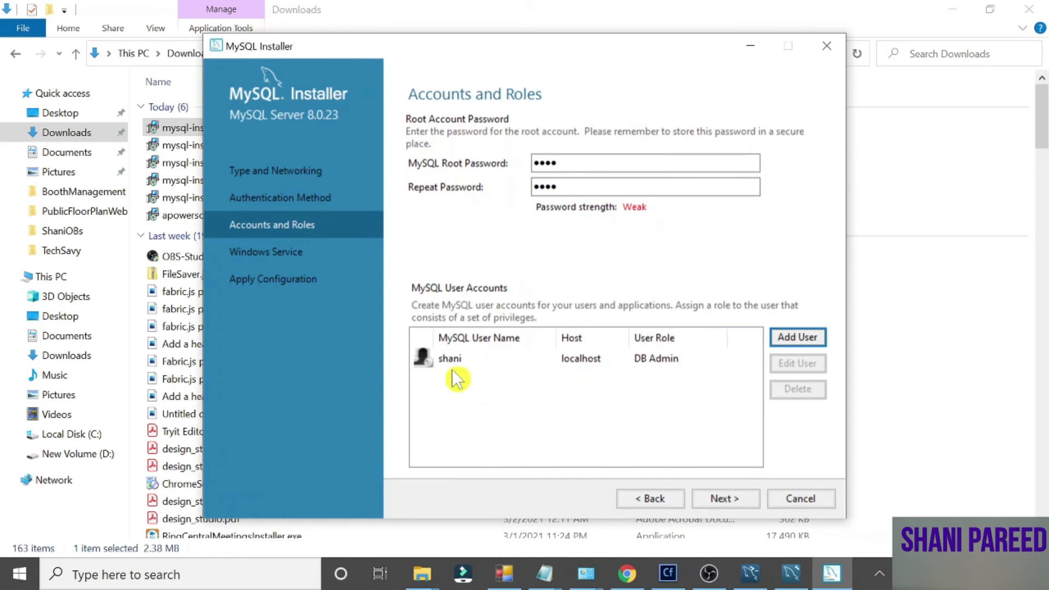
# Apply the server configuration as Windows service MySQL80, finish, and close MySQL Installer
pyautogui.click(727, 500)
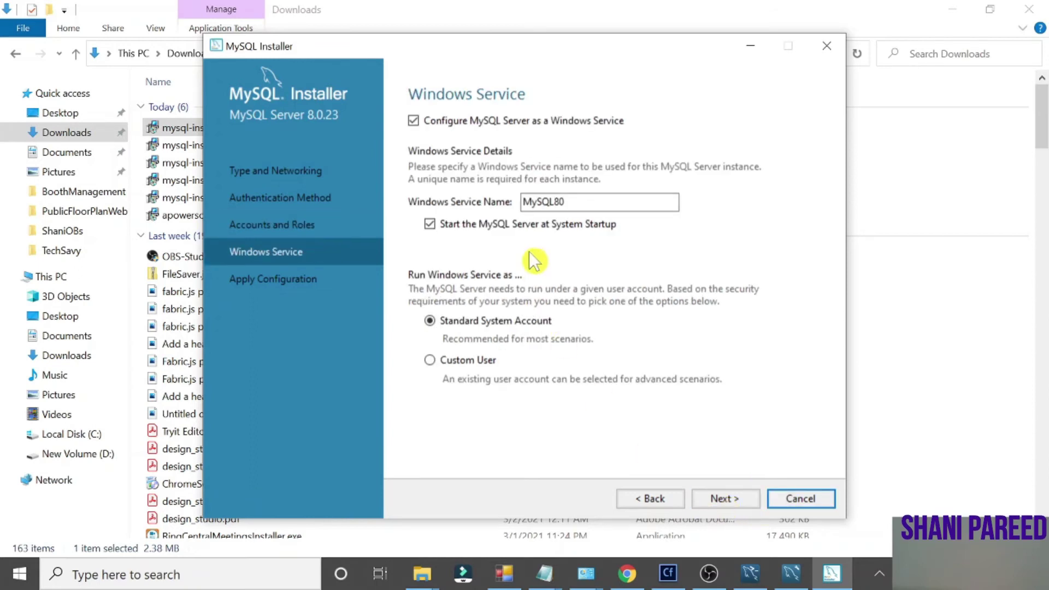
pyautogui.click(736, 500)
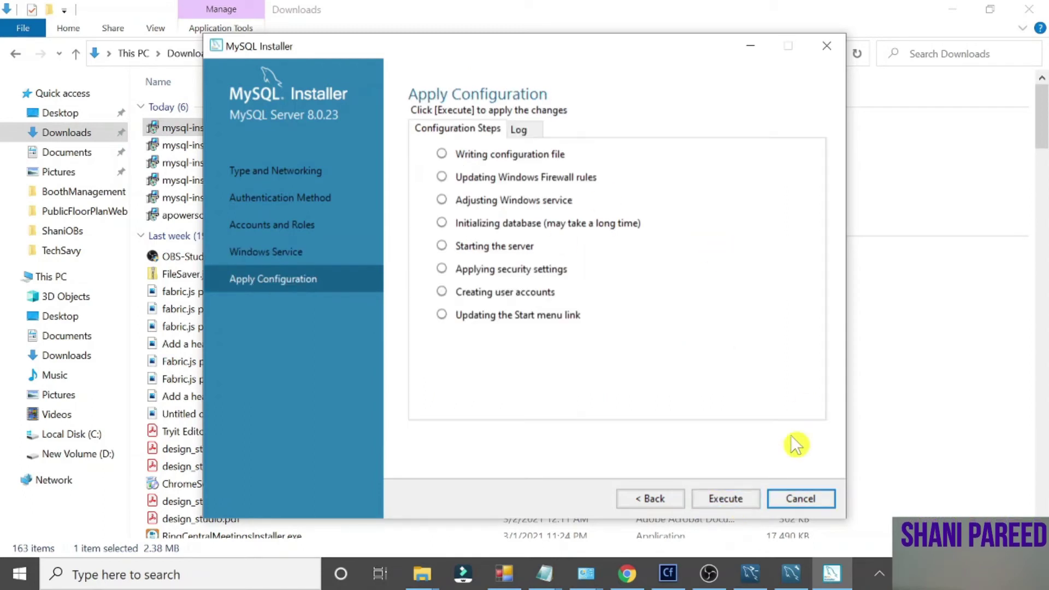
pyautogui.click(736, 499)
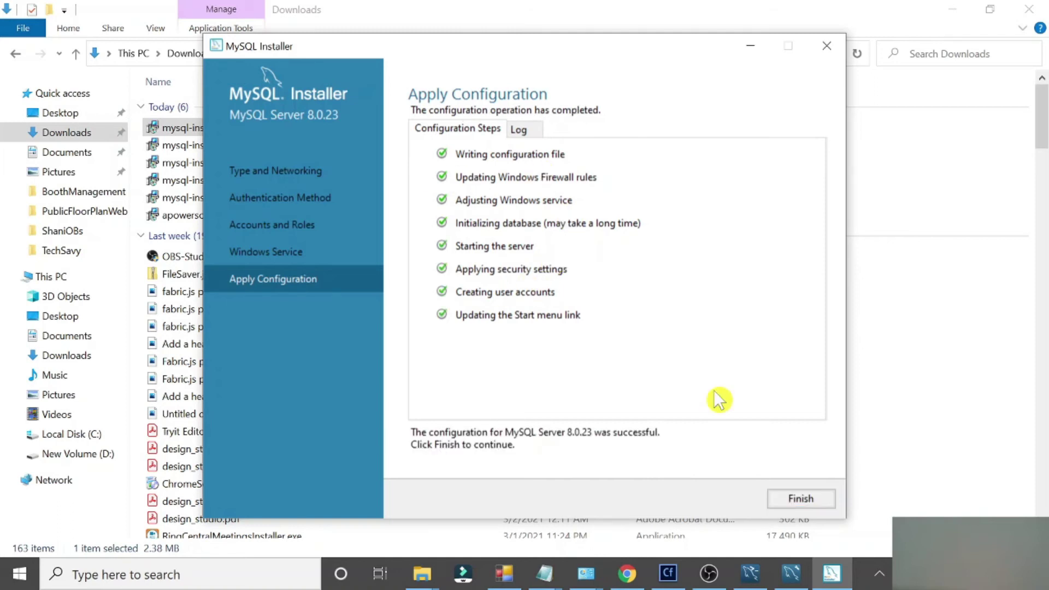
pyautogui.click(801, 499)
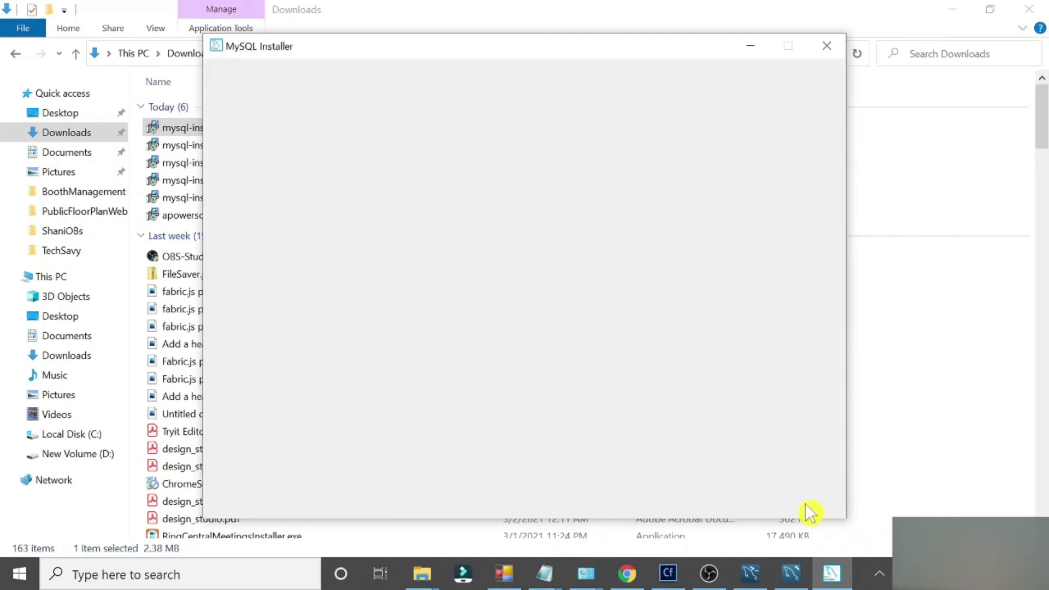
pyautogui.click(824, 50)
# Start a new Workbench connection named shani_New, keeping host 127.0.0.1, port 3306 and user root
pyautogui.click(791, 574)
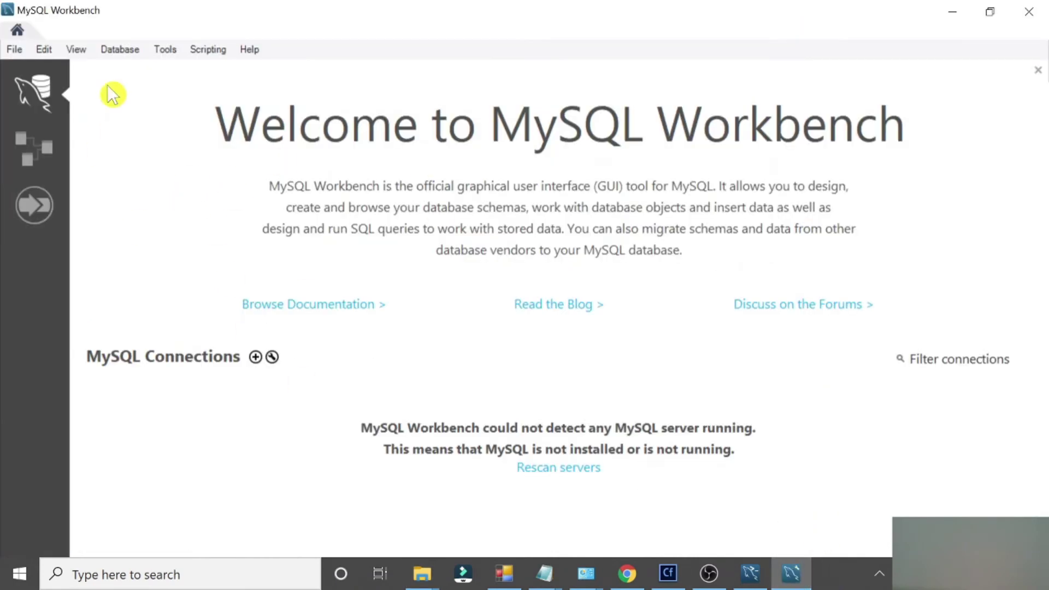
pyautogui.click(256, 358)
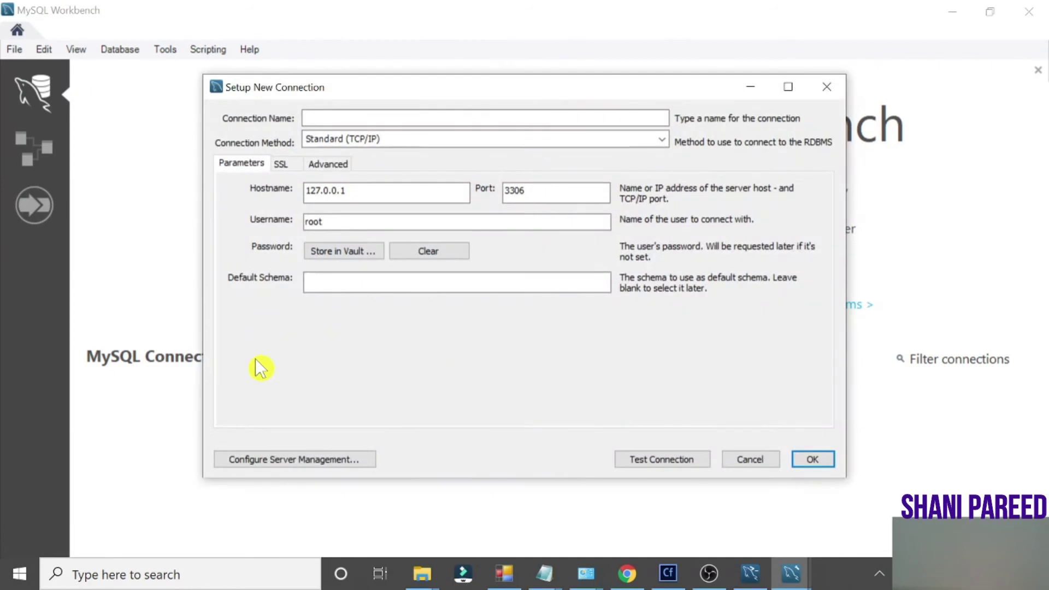
pyautogui.click(320, 118)
pyautogui.write('shani_New')
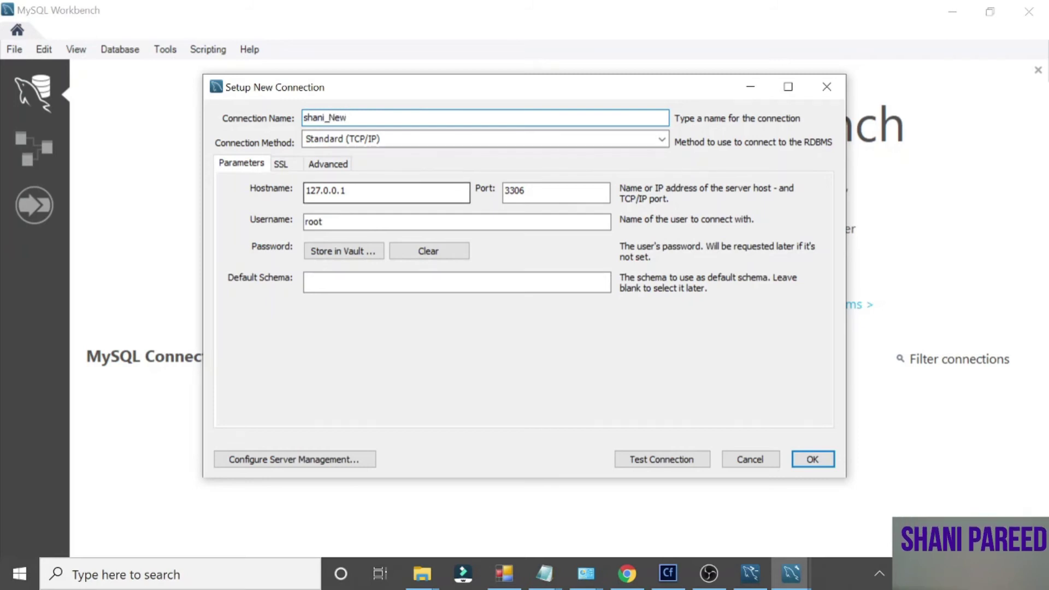
pyautogui.press('Tab')
pyautogui.press('Tab')
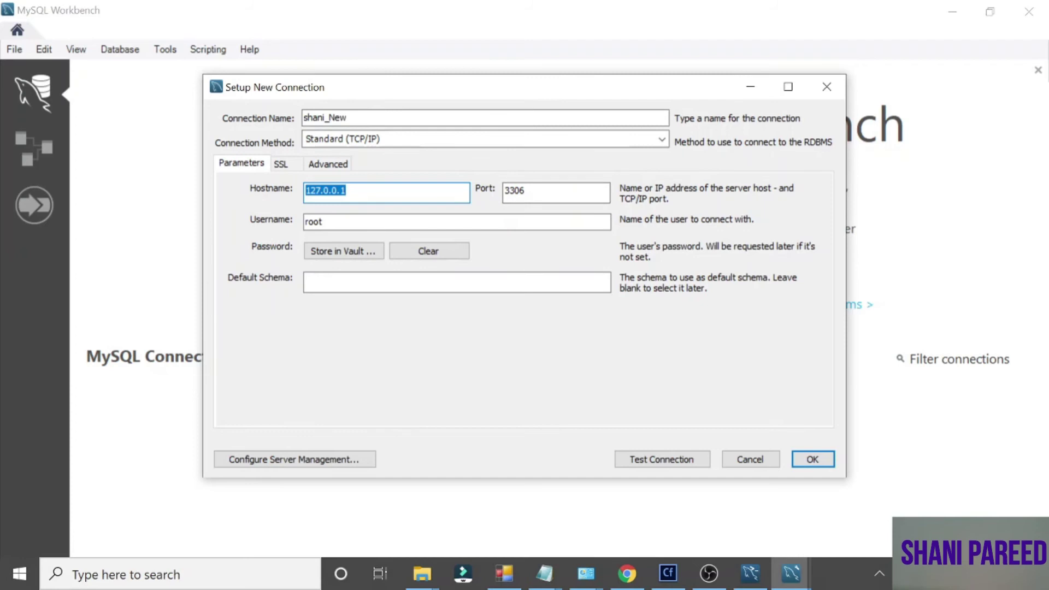
pyautogui.press('Tab')
pyautogui.click(541, 192)
pyautogui.press('Tab')
pyautogui.click(324, 222)
# Store the root password in the vault, test successfully, save shani_New and open it
pyautogui.click(350, 252)
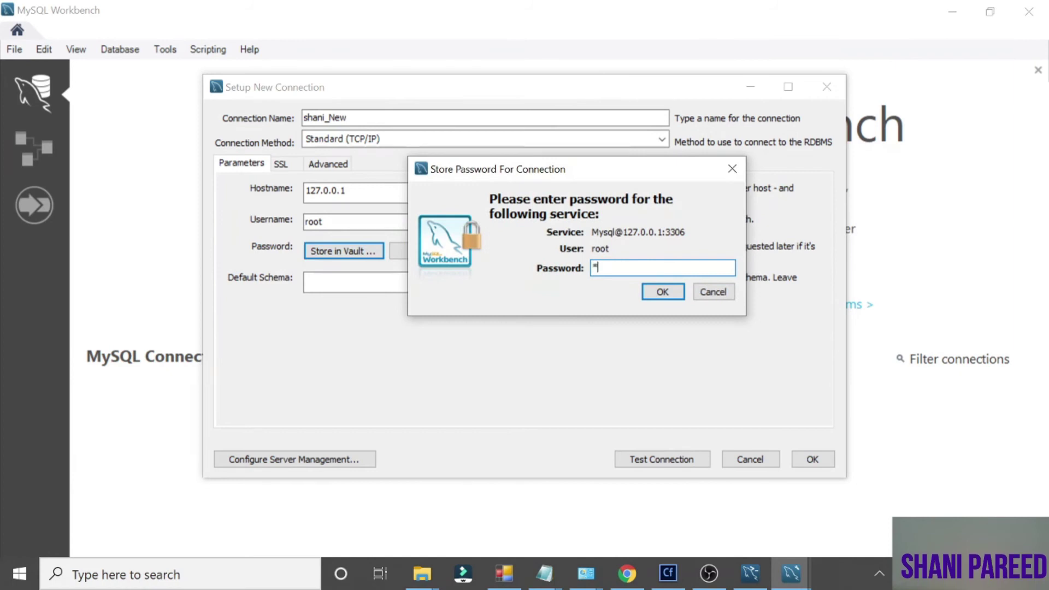
pyautogui.click(663, 292)
pyautogui.click(669, 460)
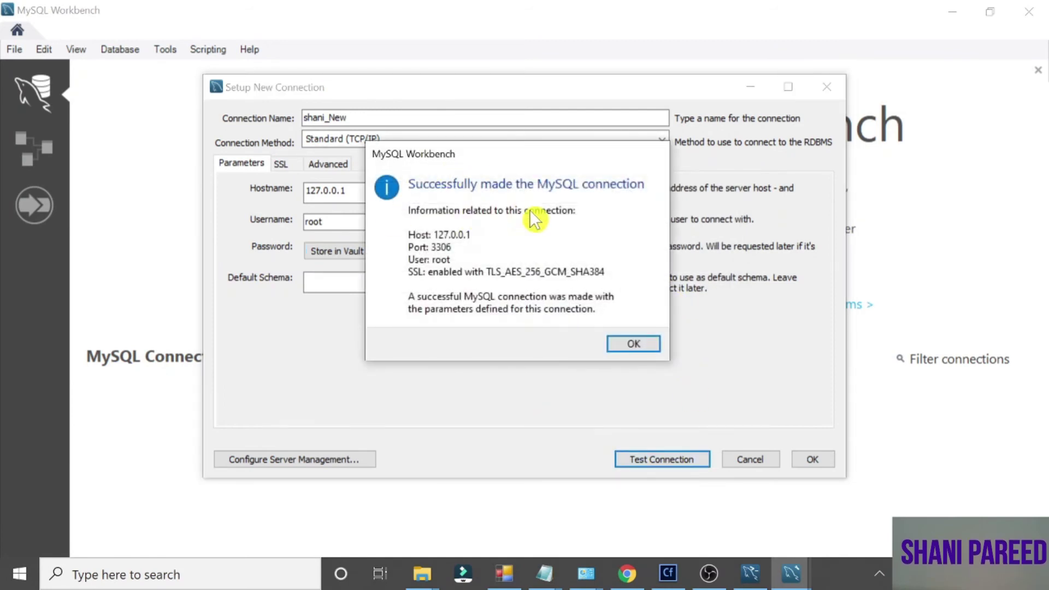
pyautogui.click(633, 343)
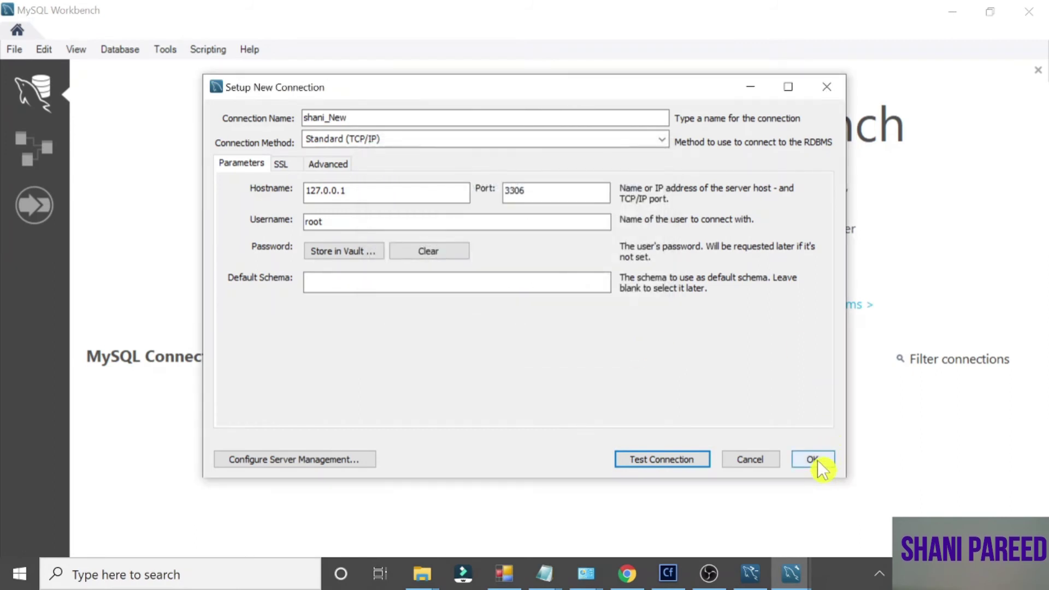
pyautogui.click(812, 459)
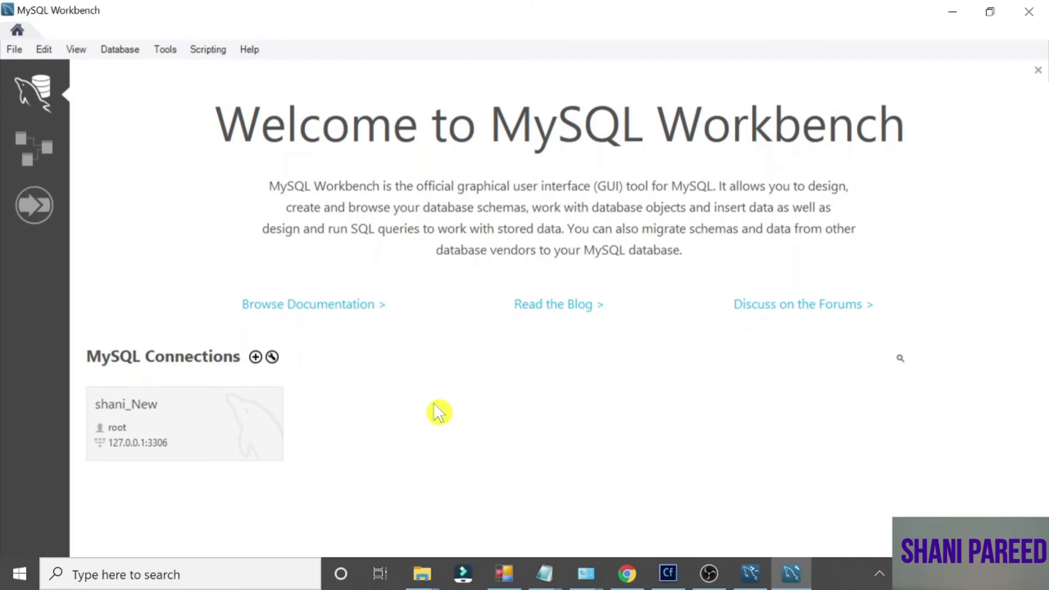
pyautogui.click(164, 438)
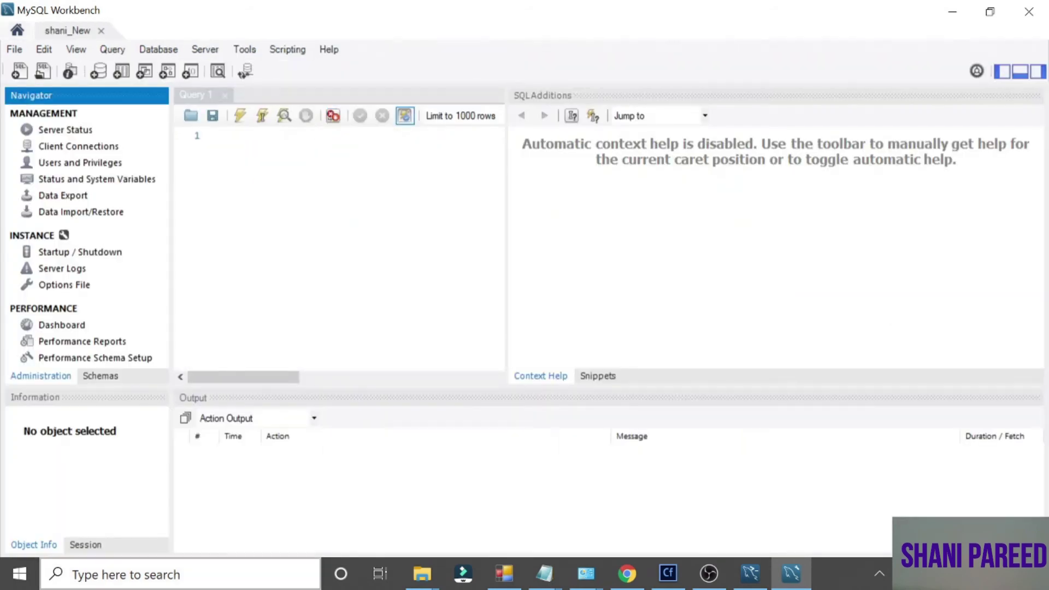
# Open This PC in File Explorer from the system search
pyautogui.click(16, 580)
pyautogui.write('thi')
pyautogui.press('Return')
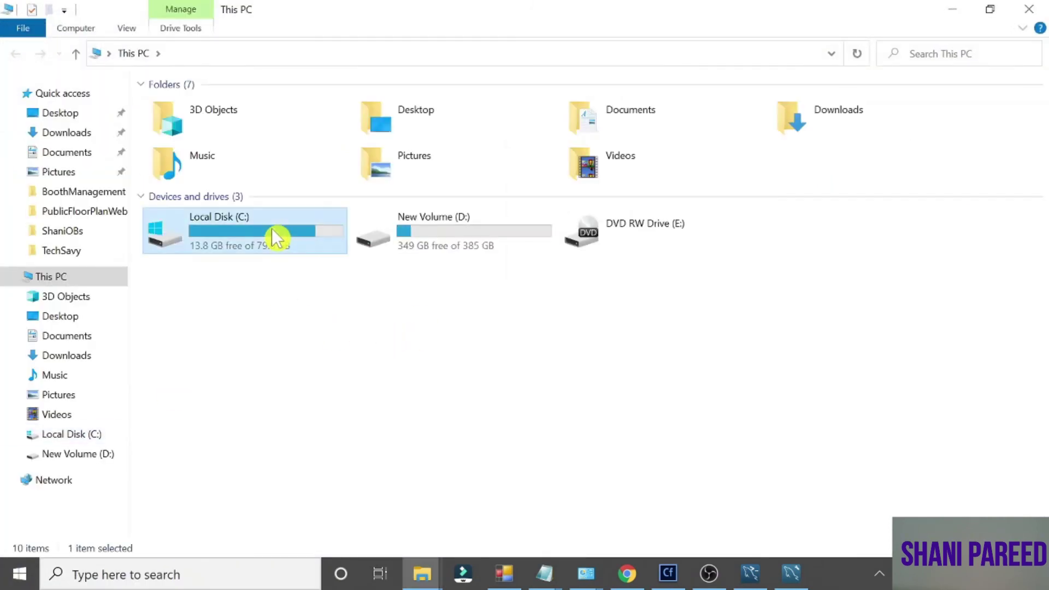
# Copy the path of C:\Program Files\MySQL\MySQL Server 8.0\bin
pyautogui.doubleClick(271, 228)
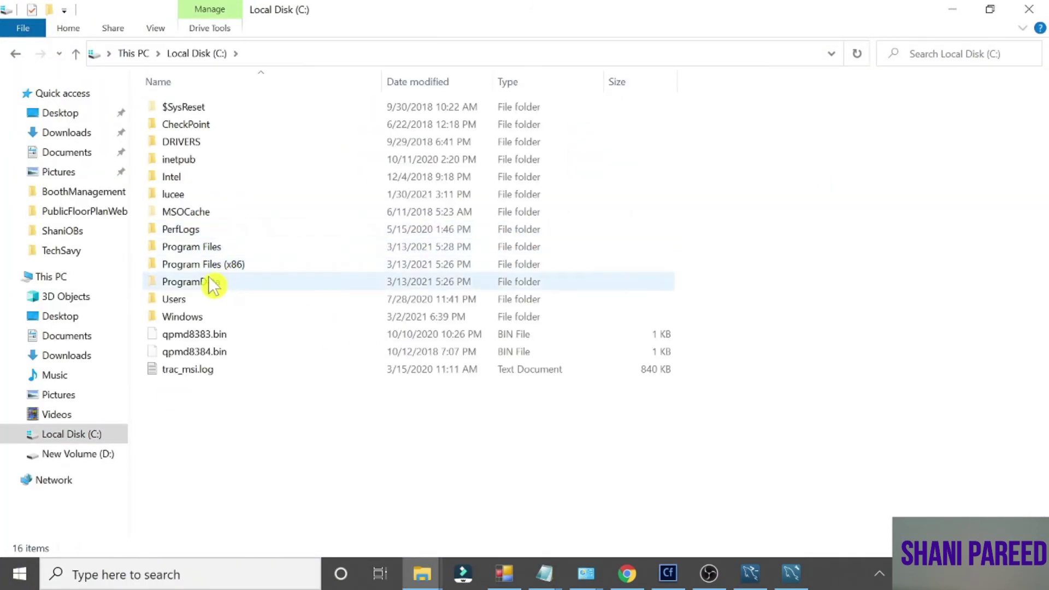
pyautogui.doubleClick(206, 251)
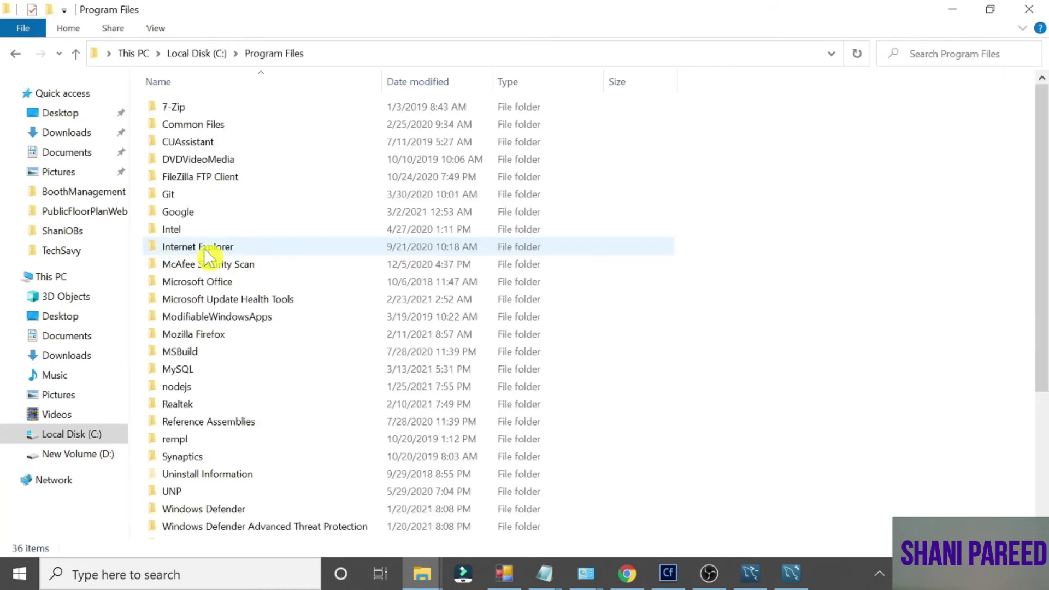
pyautogui.doubleClick(190, 372)
pyautogui.doubleClick(203, 108)
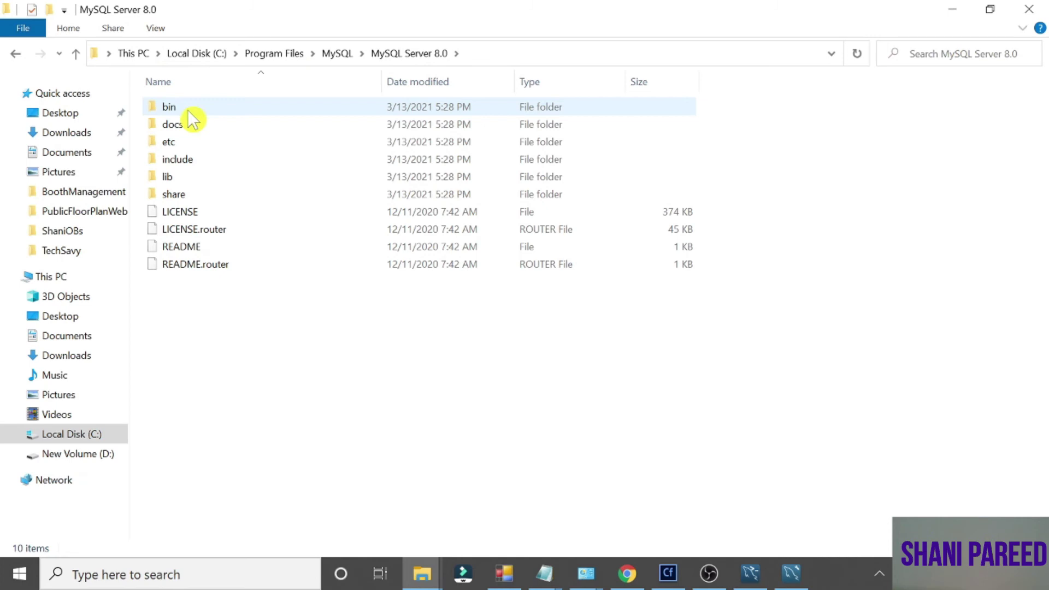
pyautogui.doubleClick(192, 108)
pyautogui.click(505, 54)
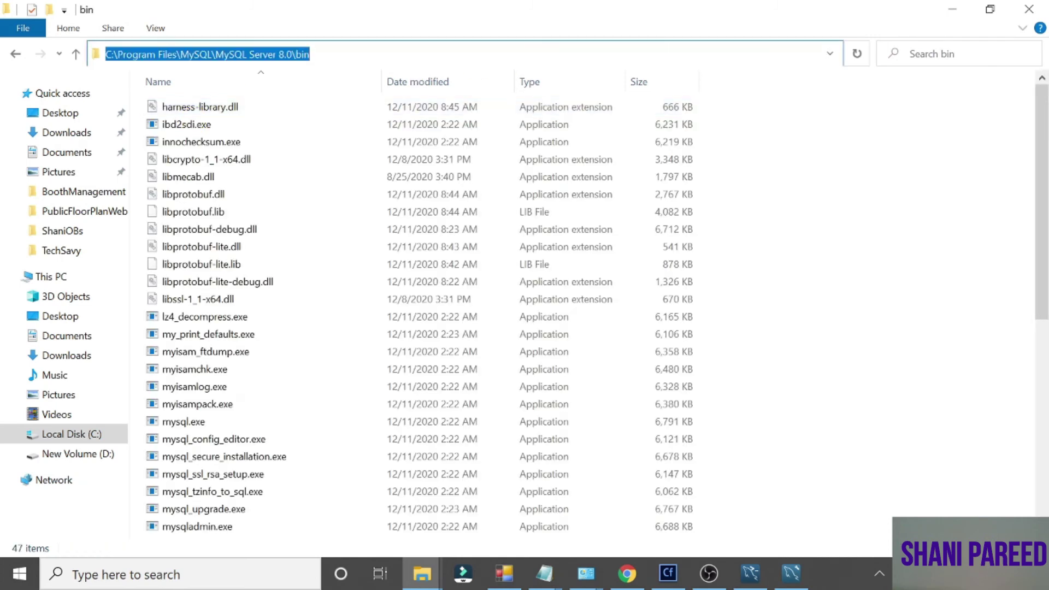
pyautogui.rightClick(288, 53)
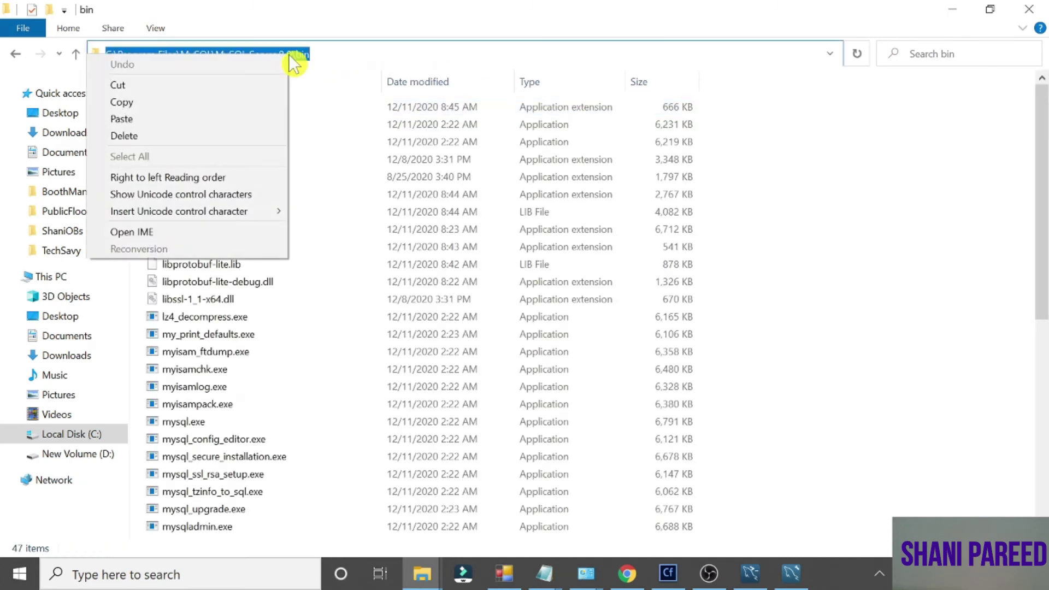
pyautogui.click(220, 115)
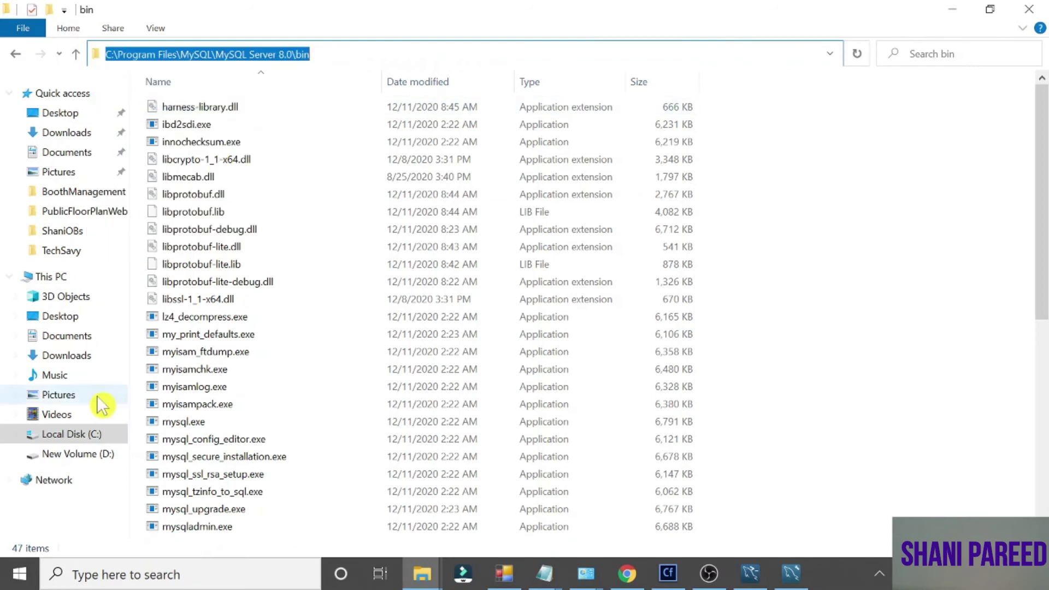
# Launch a Command Prompt by running cmd from the Run app
pyautogui.click(21, 580)
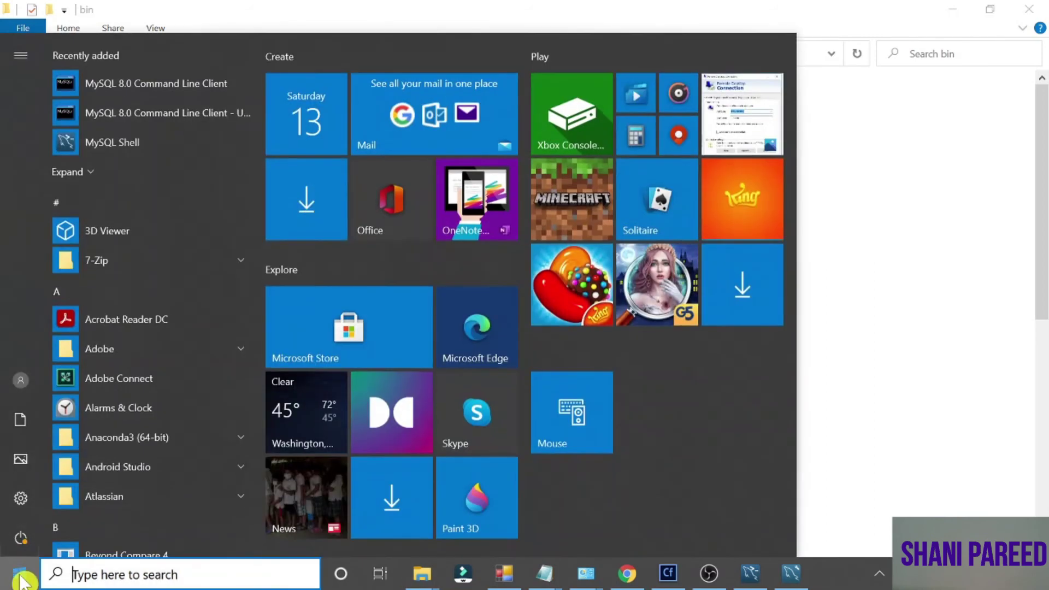
pyautogui.write('run')
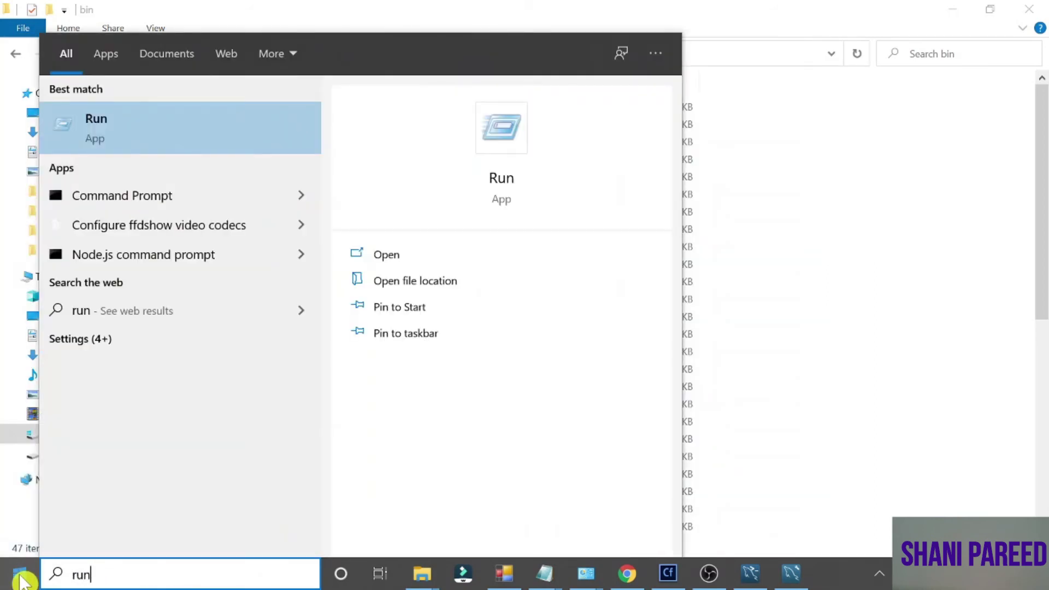
pyautogui.press('Return')
pyautogui.write('cmd')
pyautogui.press('Return')
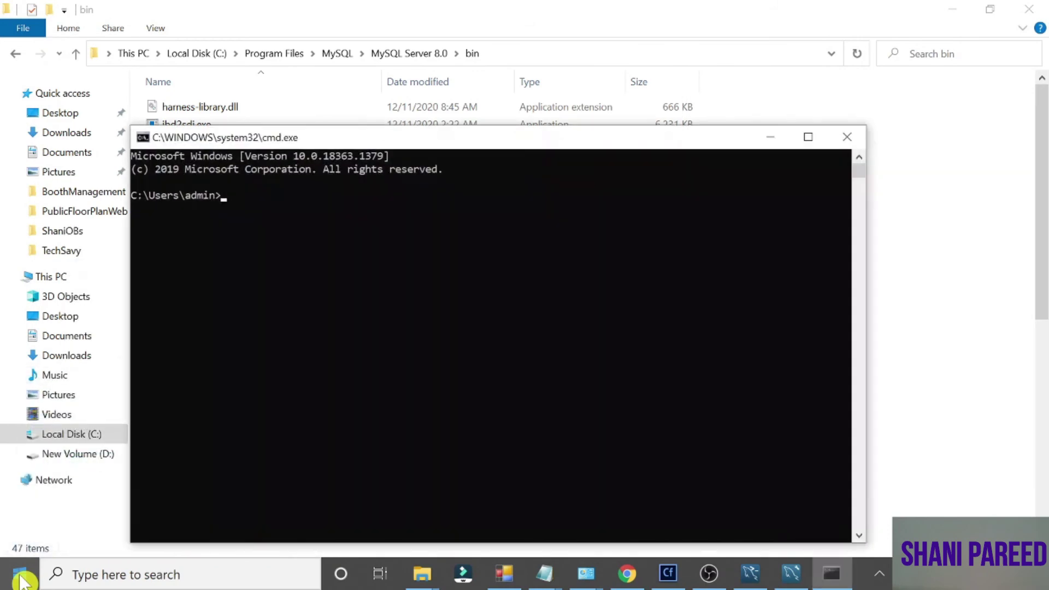
# Change directory into the pasted MySQL Server 8.0 bin folder path with cd
pyautogui.write('cd ')
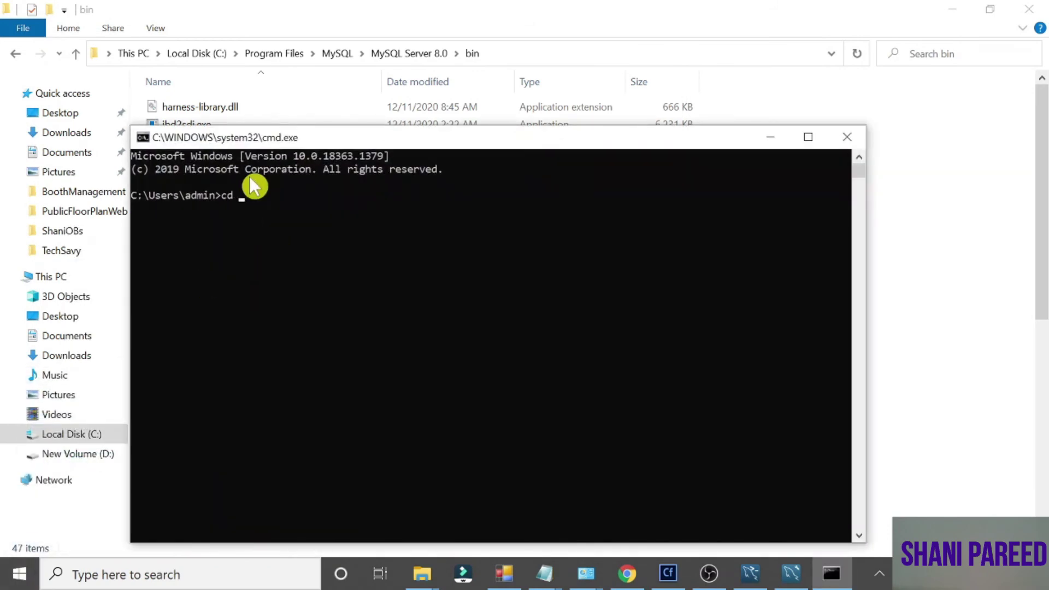
pyautogui.write('"')
pyautogui.hotkey('ctrl', 'v')
pyautogui.hotkey('ctrl', 'b')
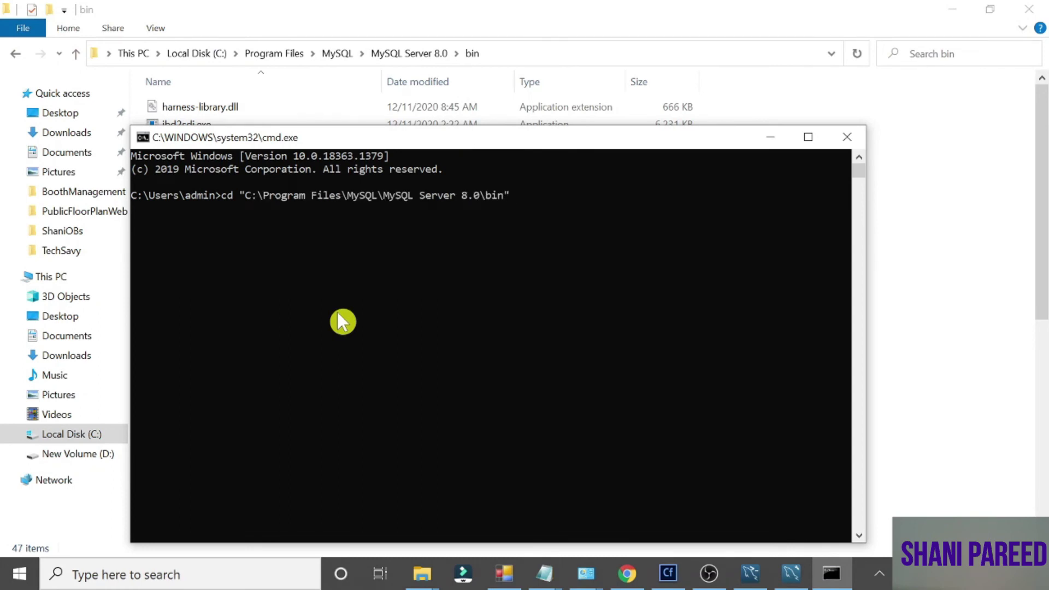
pyautogui.write('"')
pyautogui.press('Return')
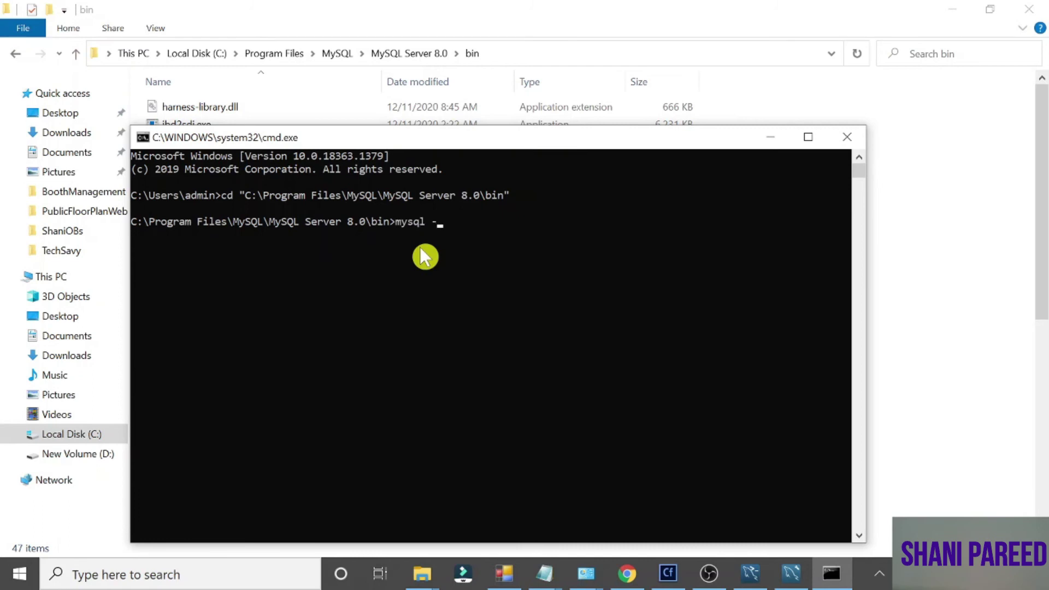
# Run mysql -u root -p and log in with the root password
pyautogui.write('root -p')
pyautogui.press('Return')
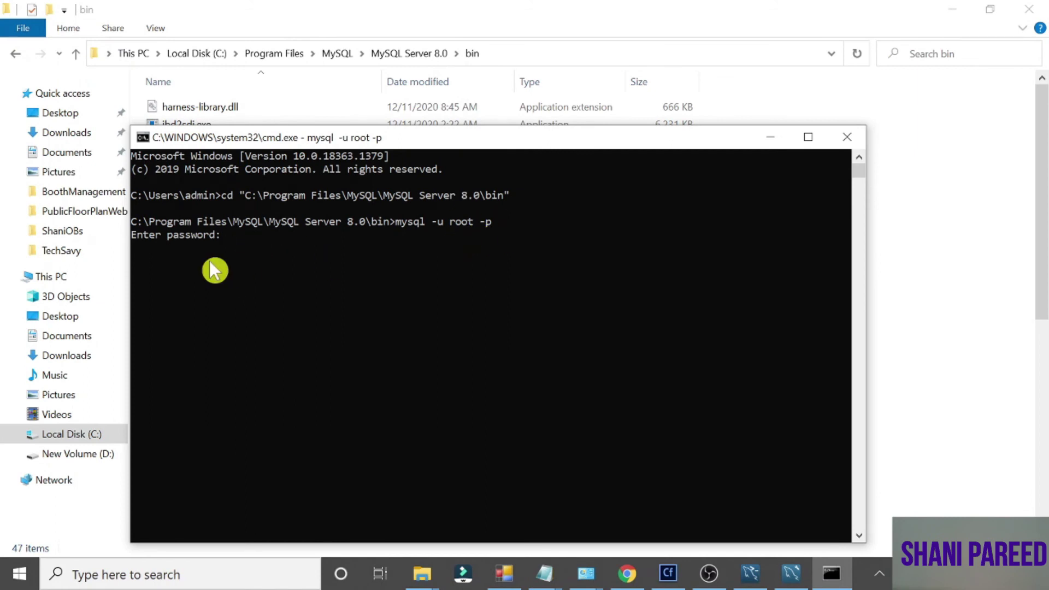
pyautogui.write('root')
pyautogui.press('Return')
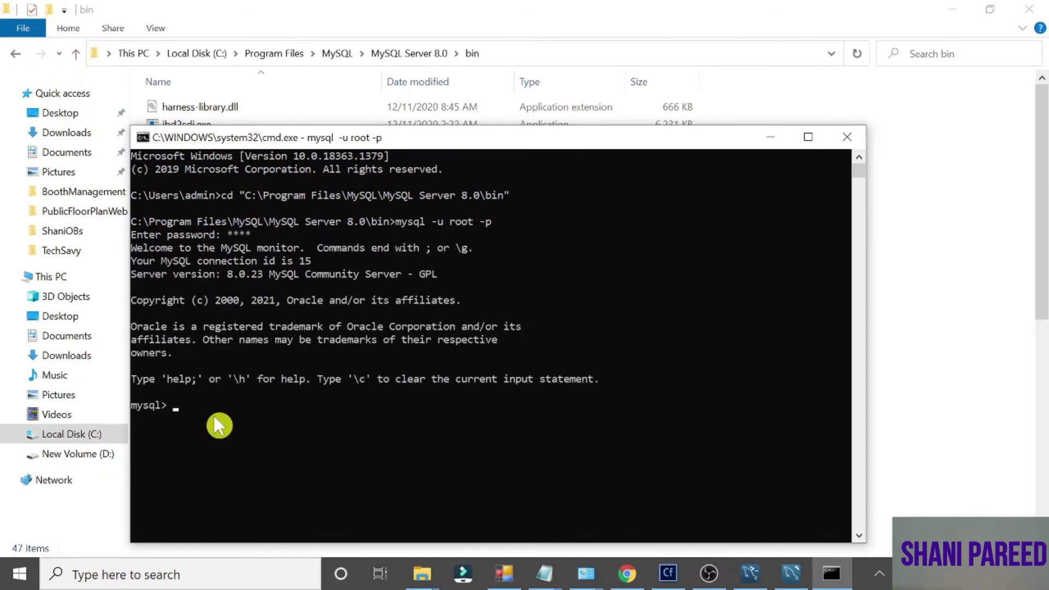
# List the existing databases with SHOW DATABASES;
pyautogui.write('show')
pyautogui.press('BackSpace')
pyautogui.press('BackSpace')
pyautogui.press('BackSpace')
pyautogui.press('BackSpace')
pyautogui.press('BackSpace')
pyautogui.write('SHOW DATABASES;')
pyautogui.press('Return')
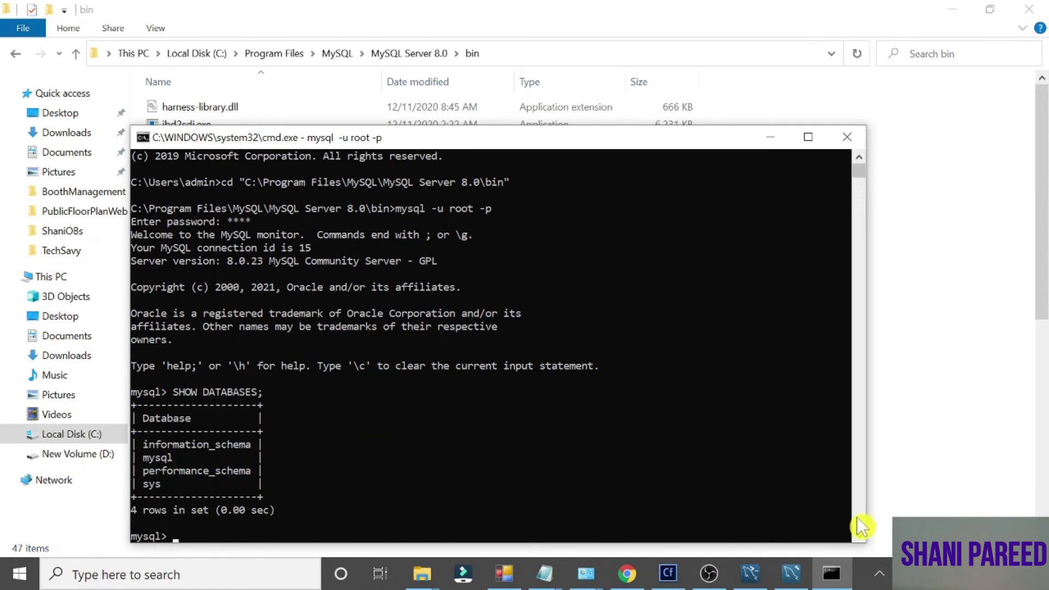
pyautogui.click(857, 536)
pyautogui.click(857, 536)
pyautogui.click(858, 536)
pyautogui.click(858, 536)
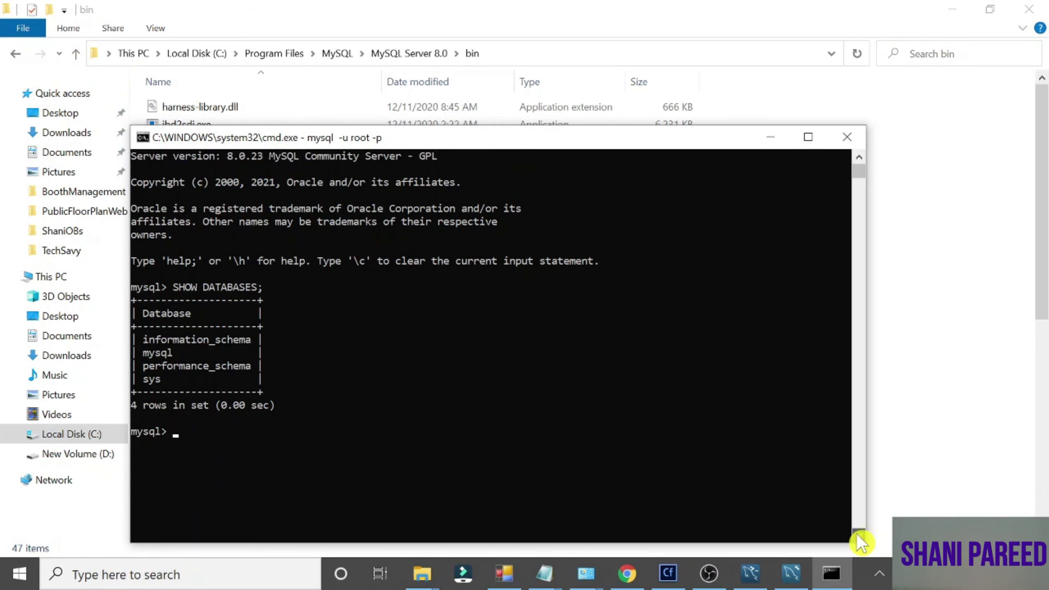
# Create the database with CREATE DATABASE SHANI_TEST;
pyautogui.write('CR')
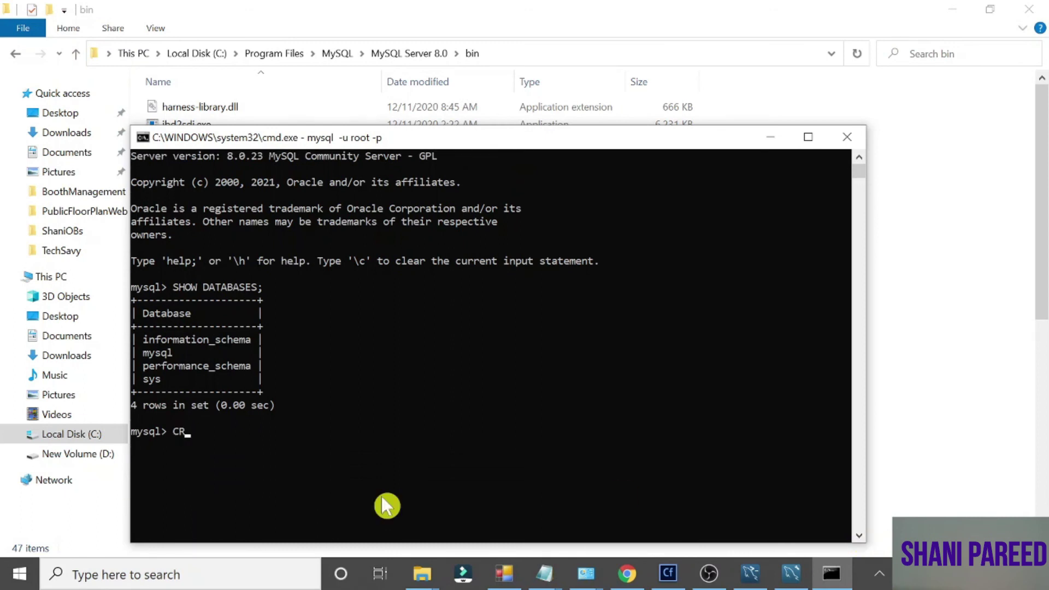
pyautogui.write('EATE DATABASE SHANI_TES')
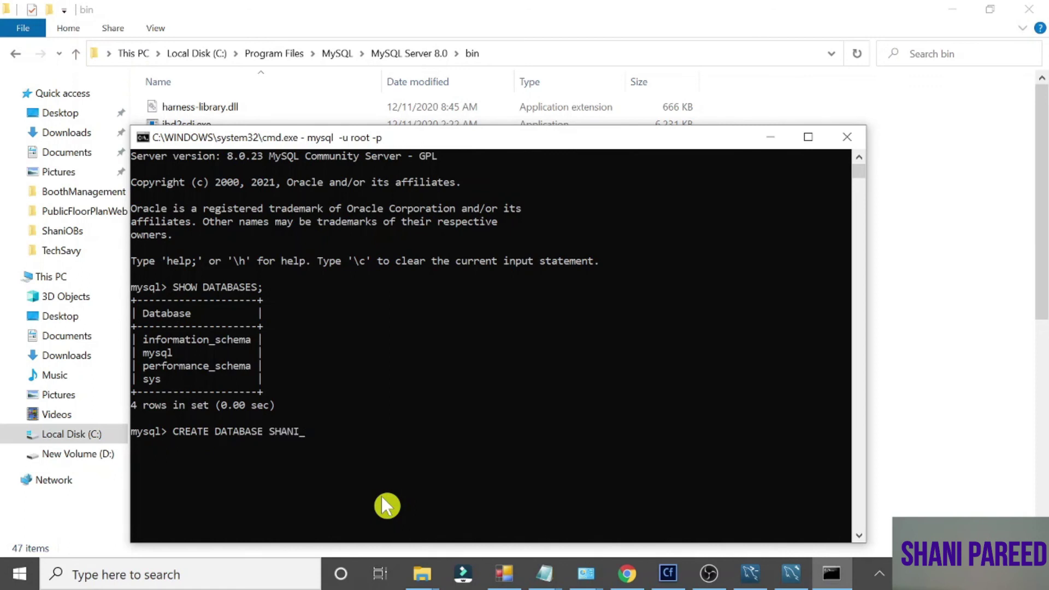
pyautogui.press('BackSpace')
pyautogui.press('BackSpace')
pyautogui.write('EST')
pyautogui.press('Return')
pyautogui.write(';')
pyautogui.press('Return')
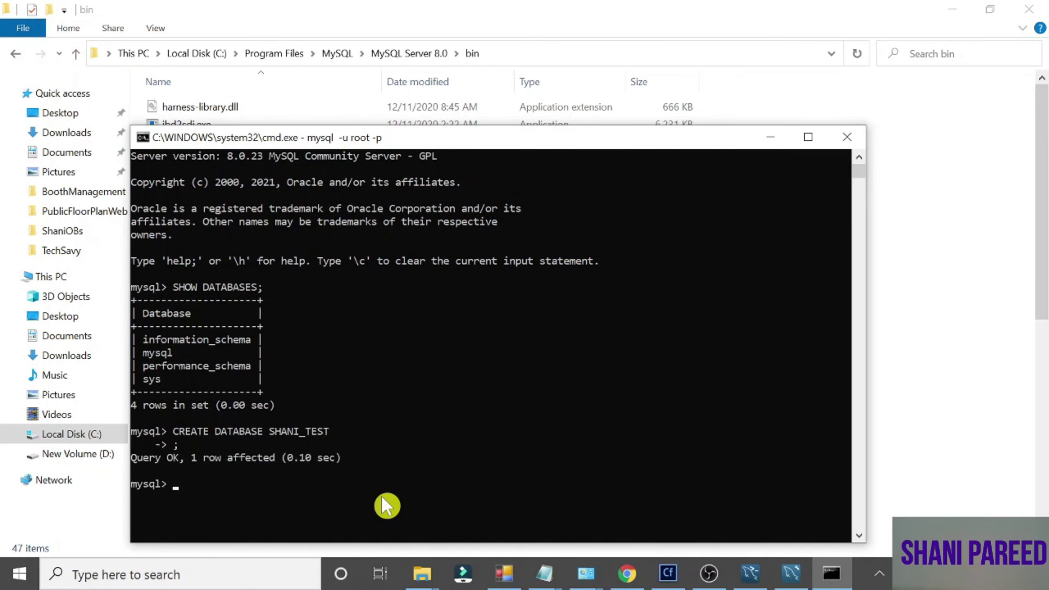
# Rerun SHOW DATABASES; to confirm shani_test, then switch to Chrome's YouTube channel tab
pyautogui.write('SHOW DATABASES;')
pyautogui.press('Return')
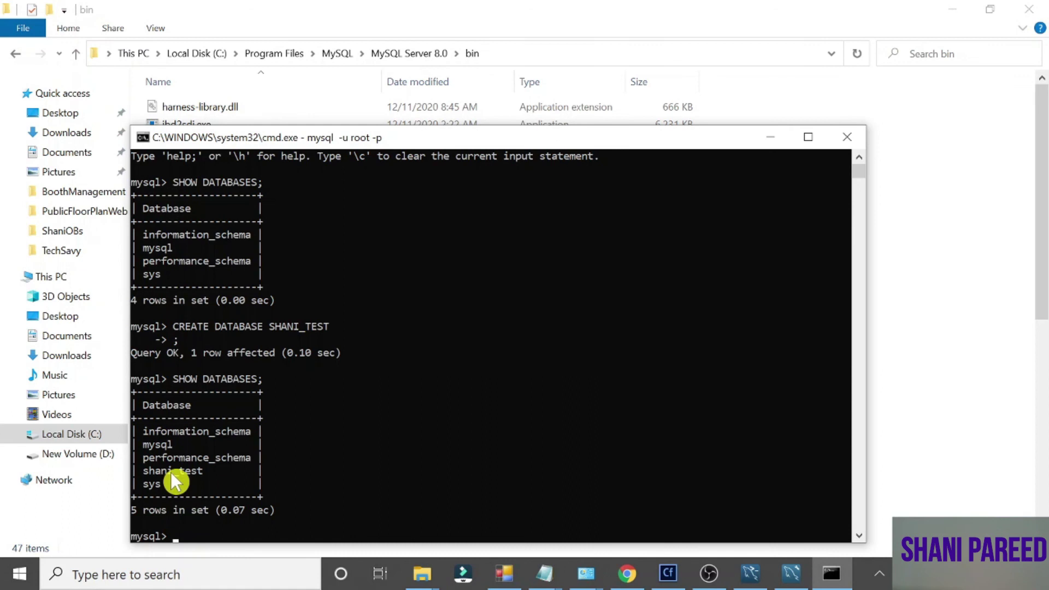
pyautogui.doubleClick(171, 472)
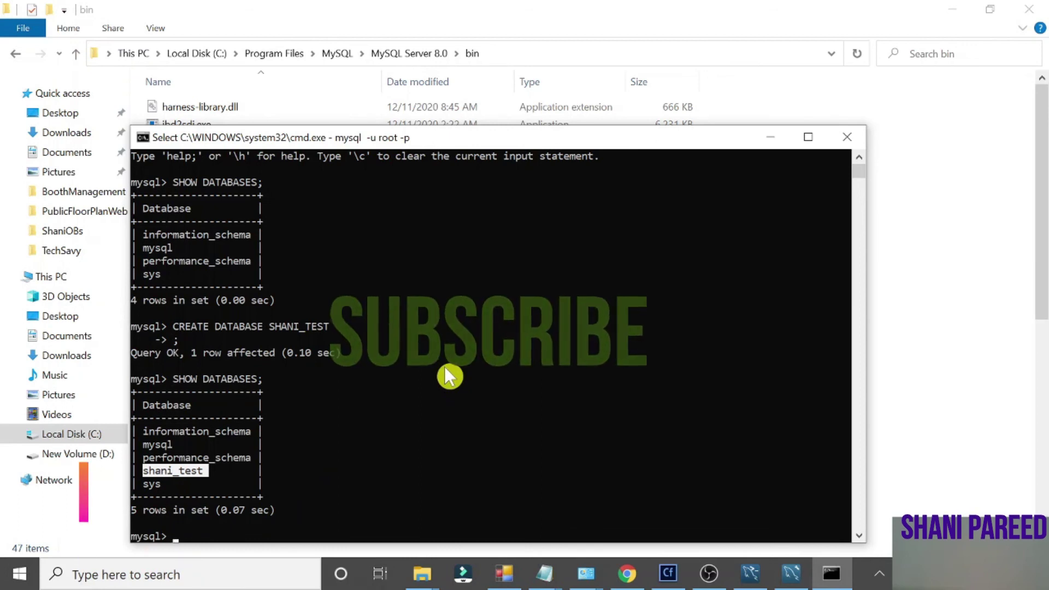
pyautogui.click(627, 573)
pyautogui.click(749, 12)
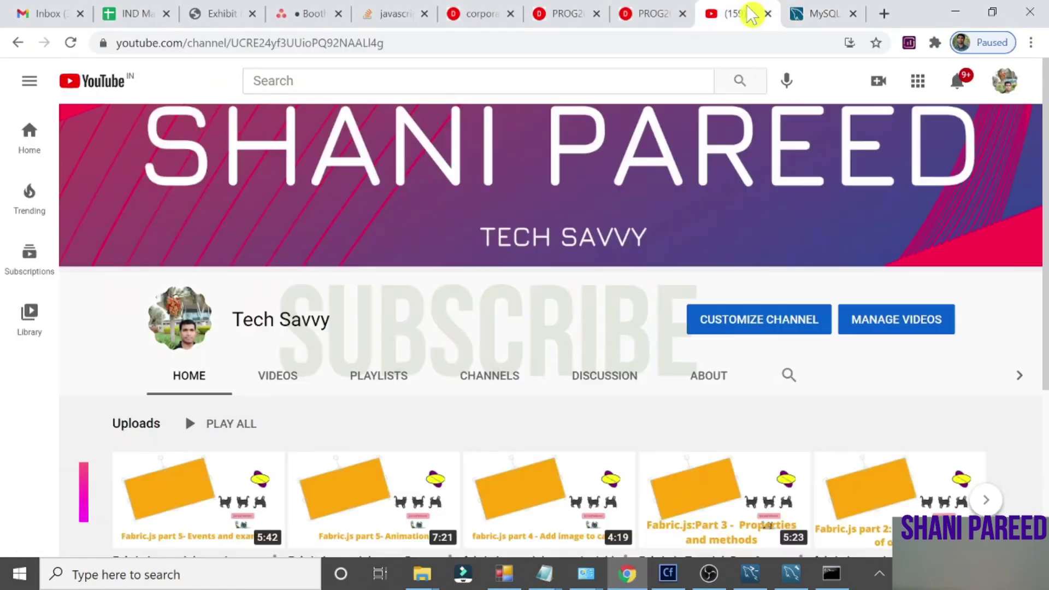